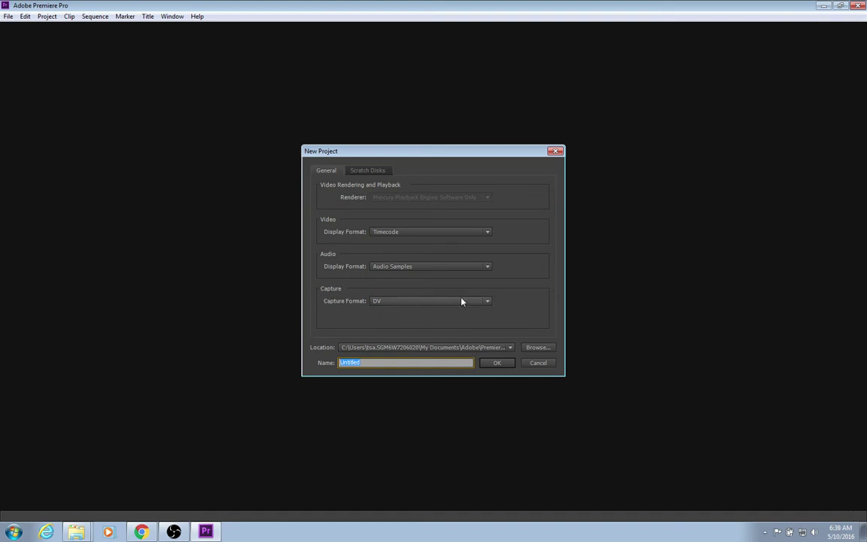
click(488, 301)
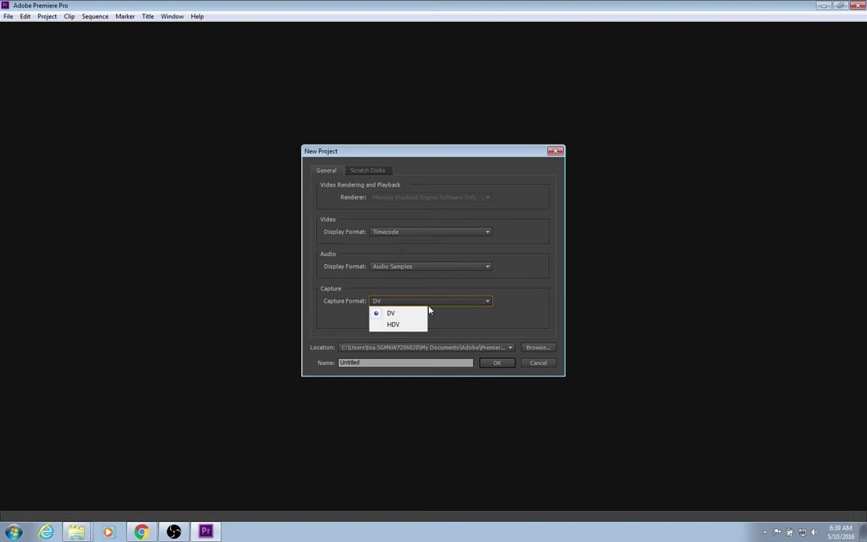
click(396, 324)
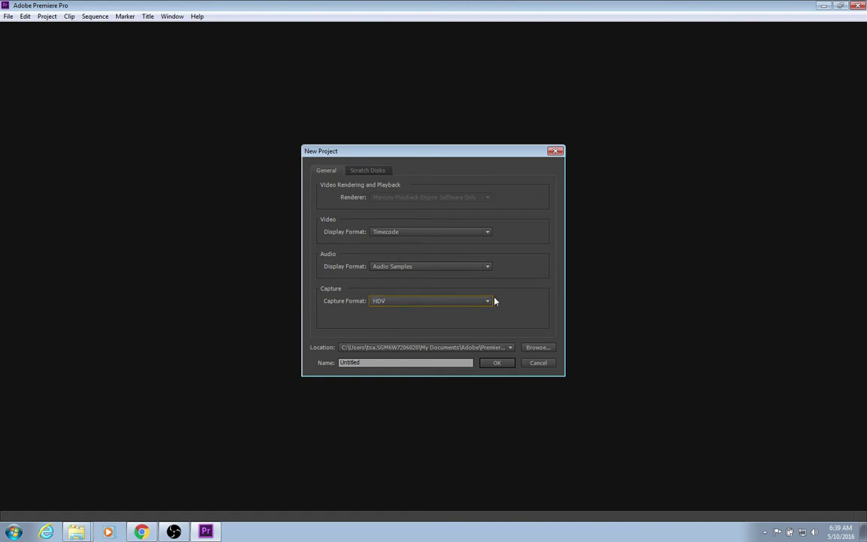
click(488, 301)
click(406, 313)
- Name the new project "trailer combo" and create it
click(389, 362)
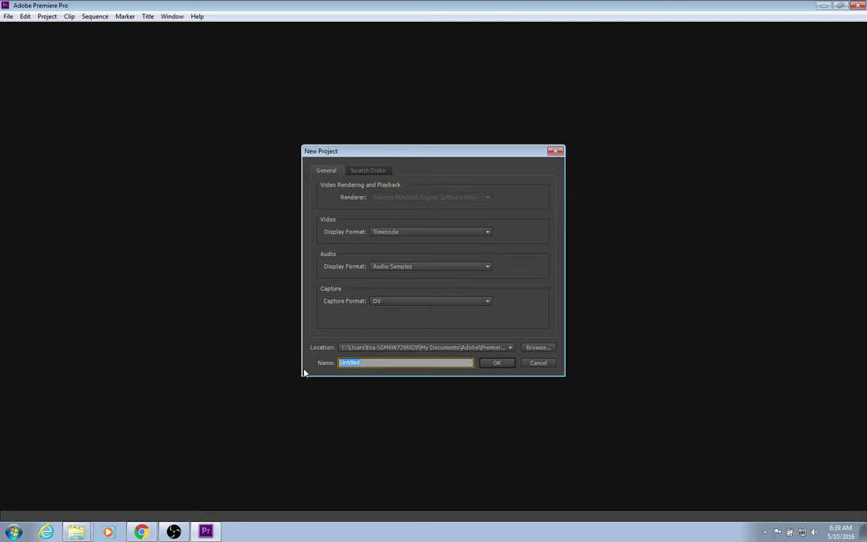
text(trailer combo)
click(506, 364)
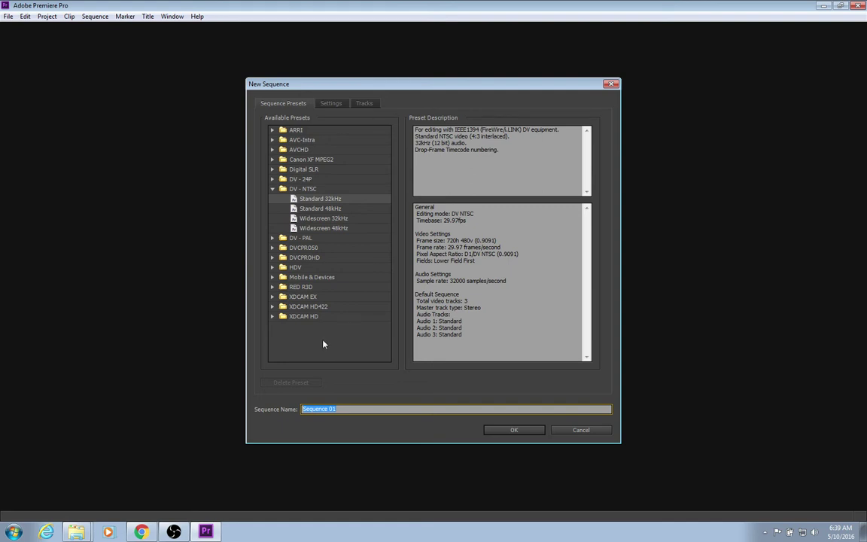
- Create the new sequence using the HDV 720p30 preset
click(296, 287)
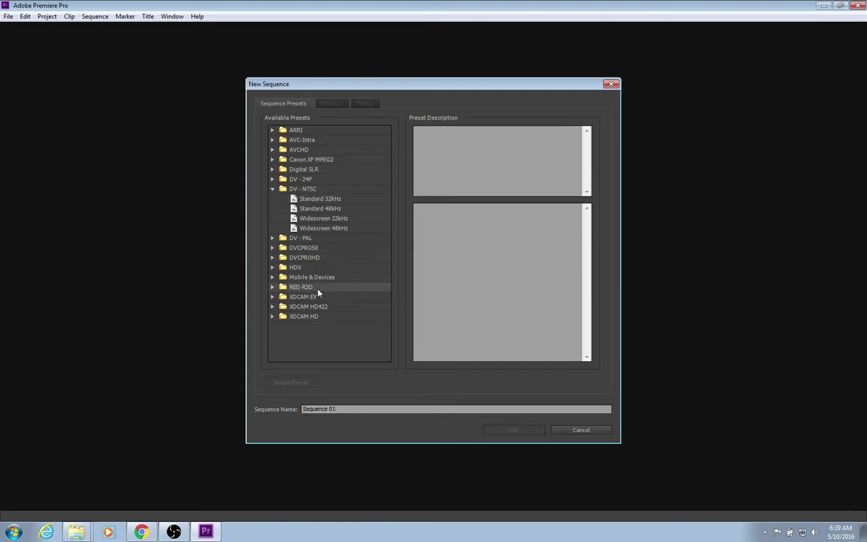
click(304, 131)
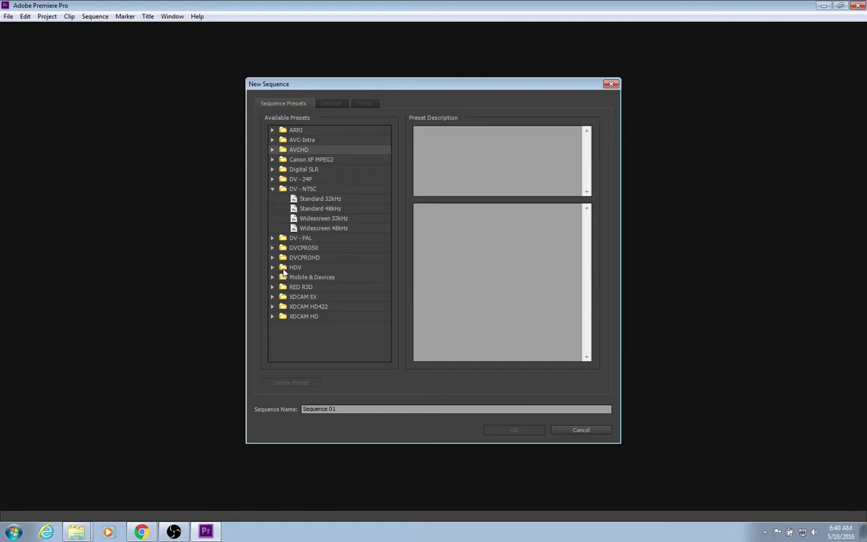
click(273, 267)
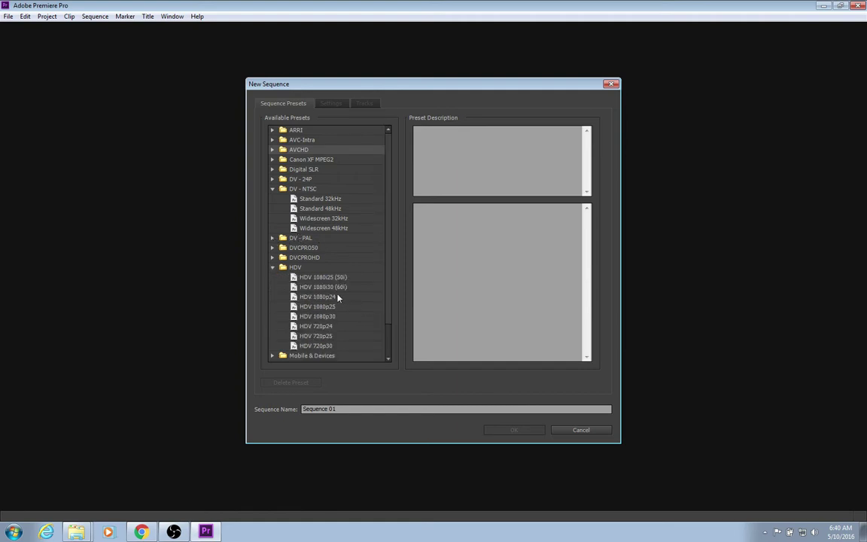
click(322, 277)
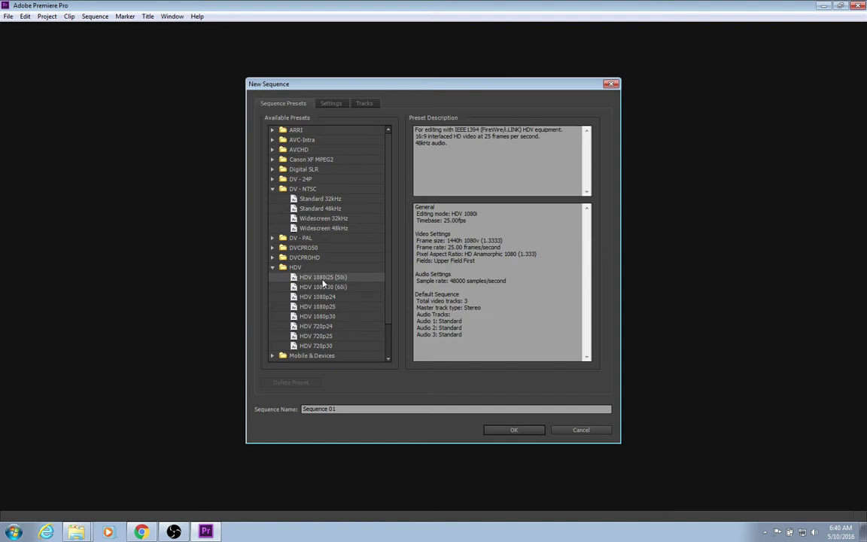
click(320, 346)
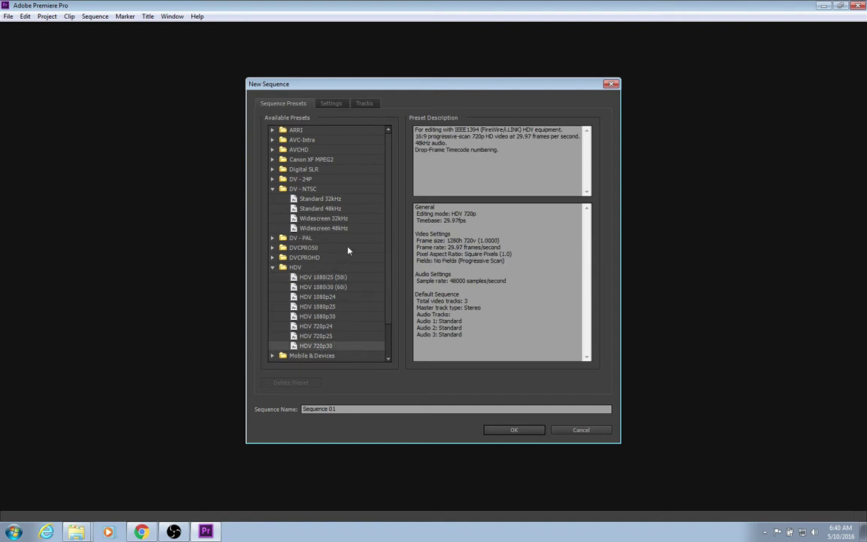
click(524, 431)
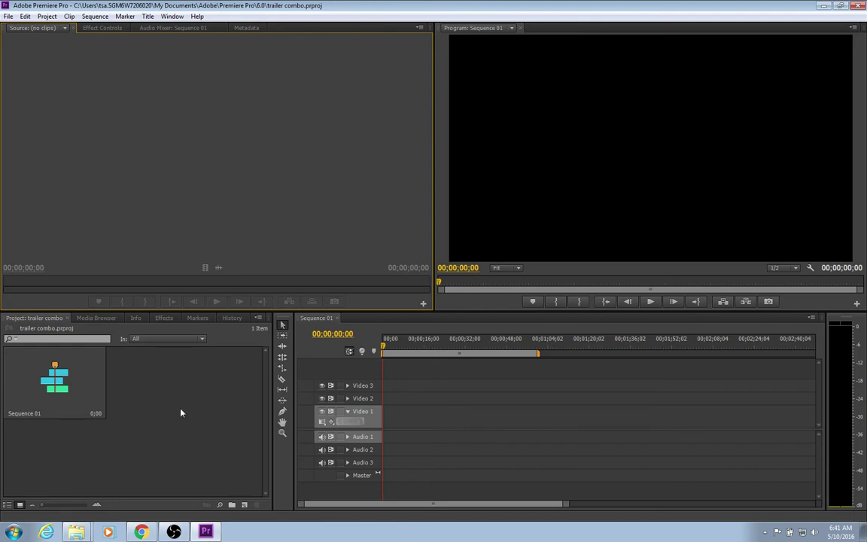
- Import the Harry Potter prequel Fantastic Beasts trailer from the Downloads folder into the project
right_click(162, 381)
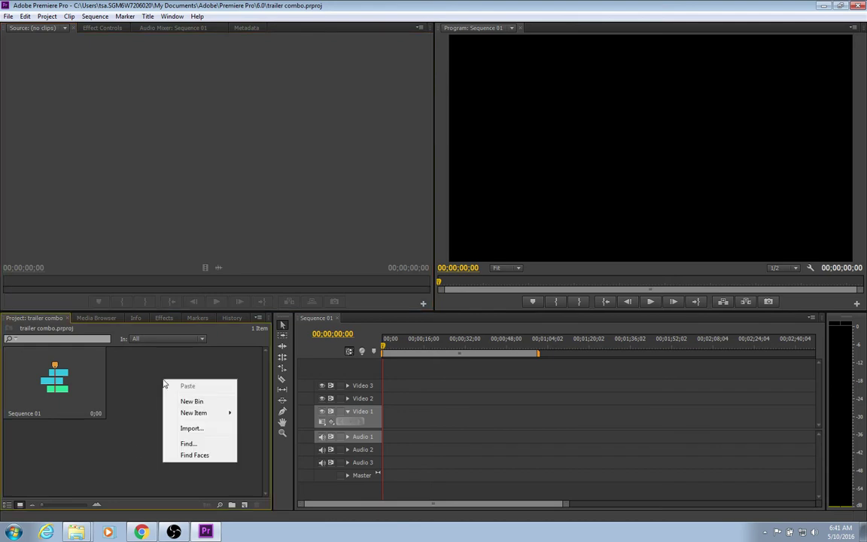
click(191, 428)
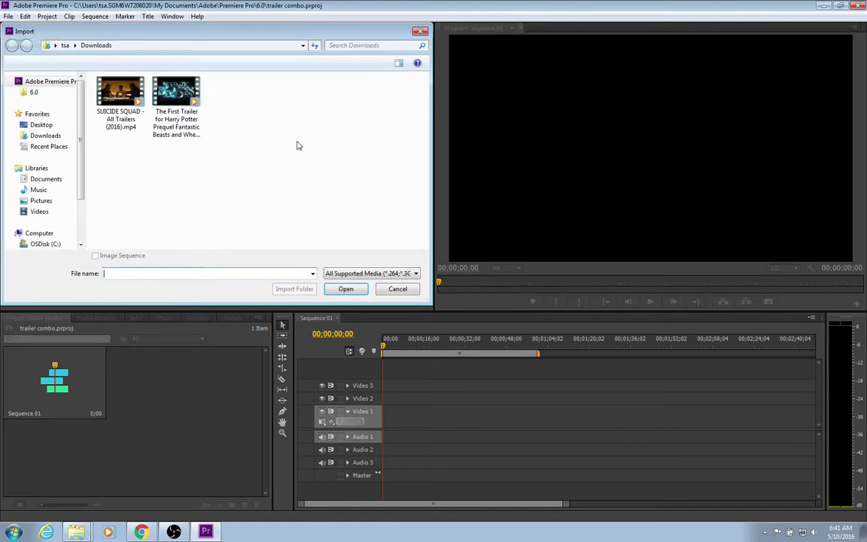
click(176, 94)
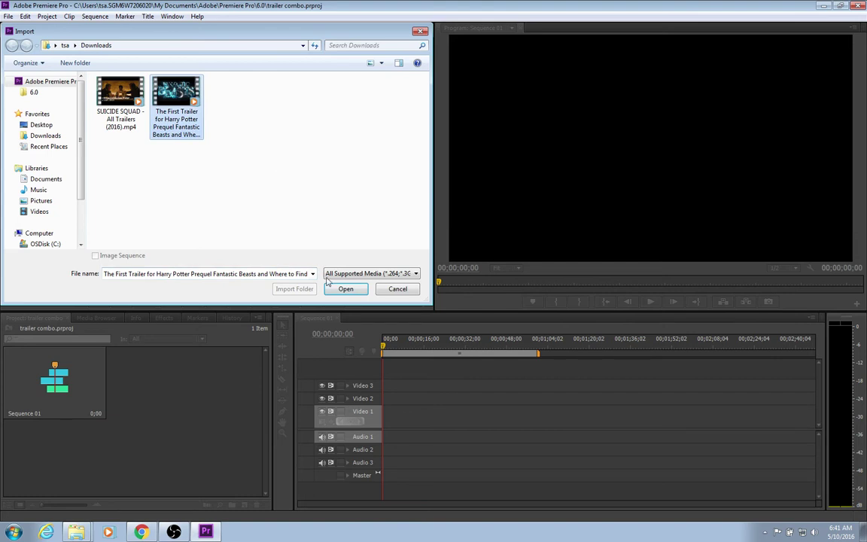
click(353, 291)
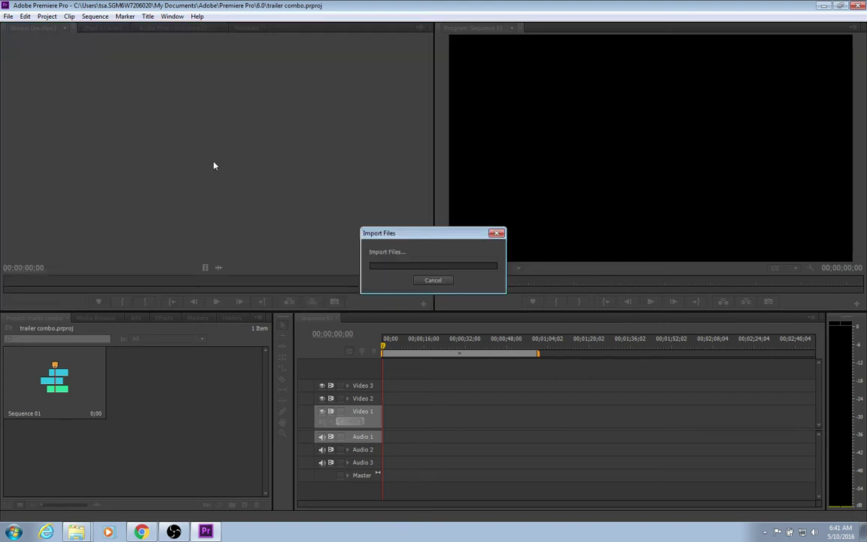
- Import "SUICIDE SQUAD - All Trailers (2016).mp4" from the Downloads folder into the project
click(8, 16)
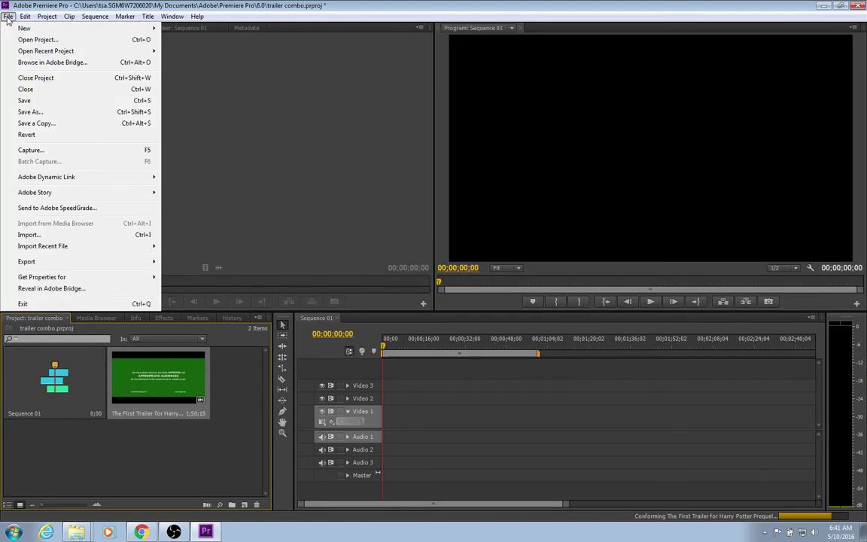
click(70, 234)
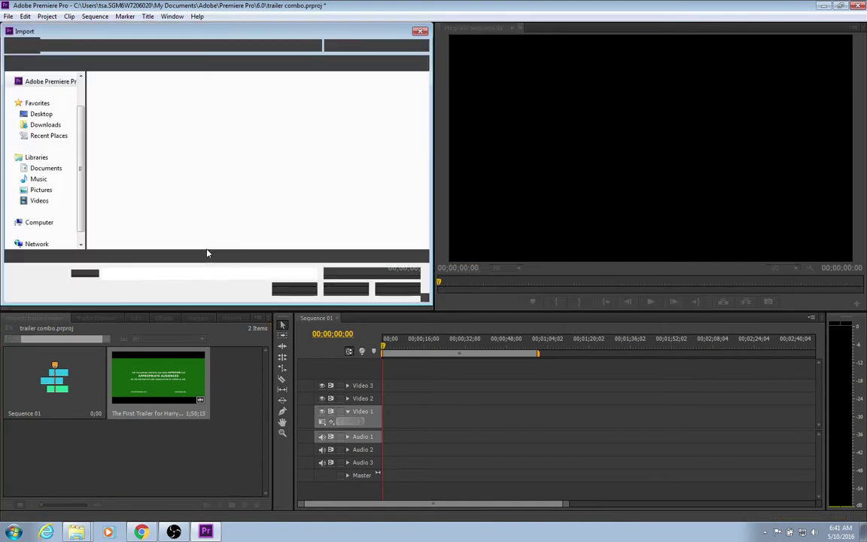
click(119, 113)
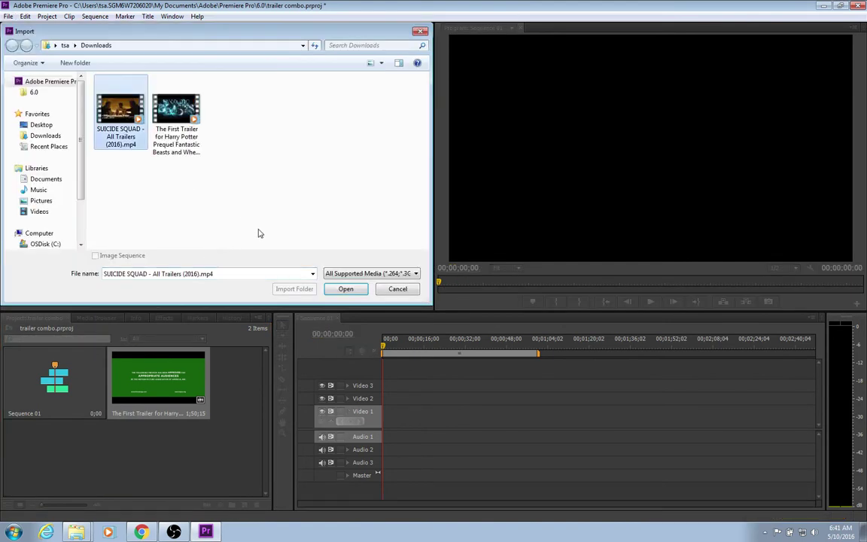
click(346, 291)
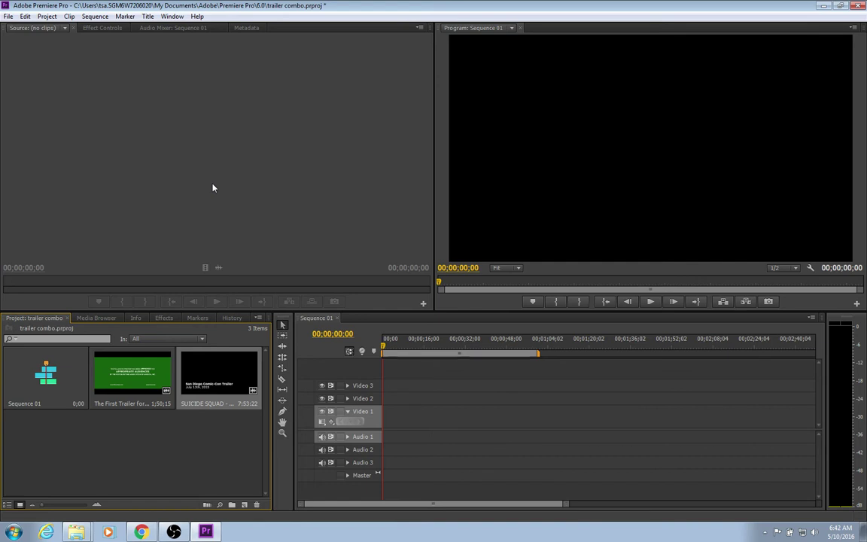
click(8, 16)
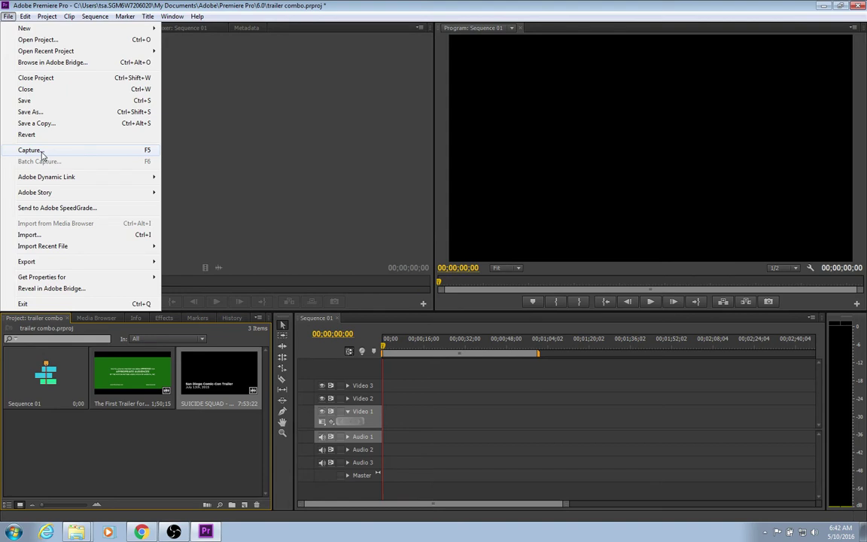
click(271, 90)
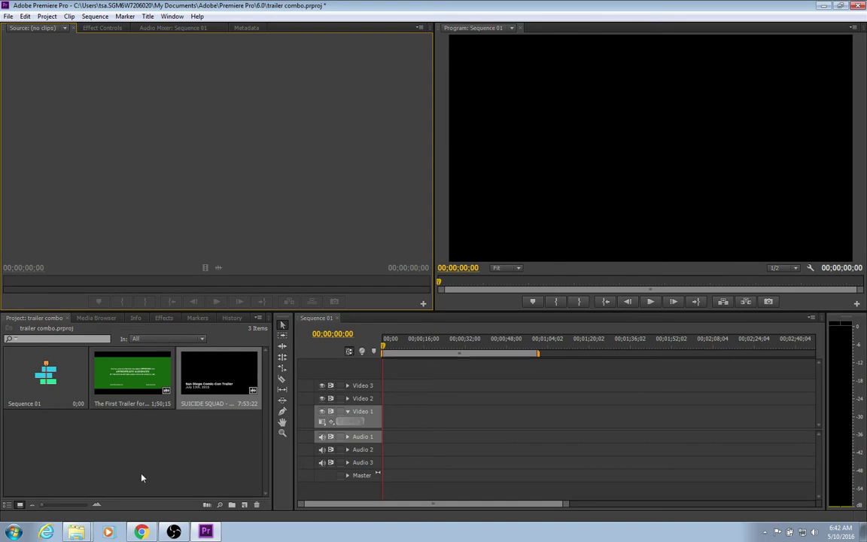
- Open the Fantastic Beasts trailer clip in the Source Monitor
double_click(132, 380)
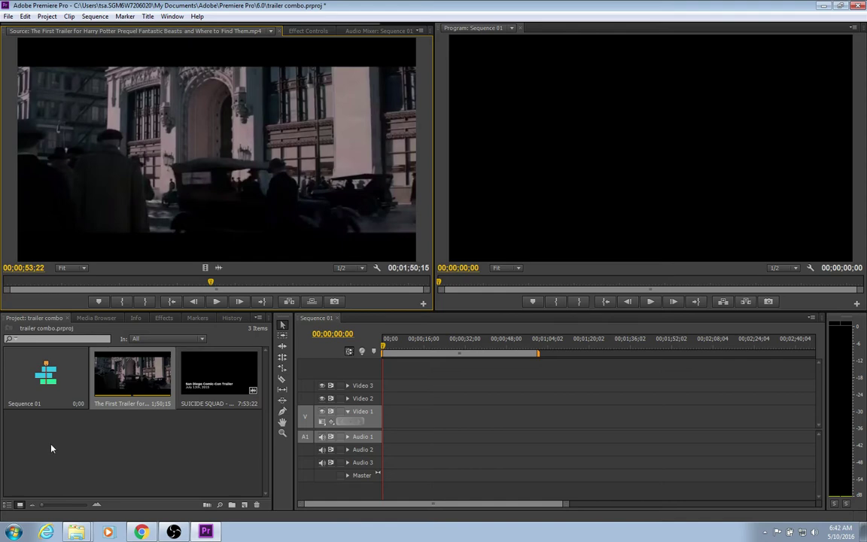
- Switch the project items to list view and back to icon view, and enlarge and shrink their thumbnails again
click(9, 507)
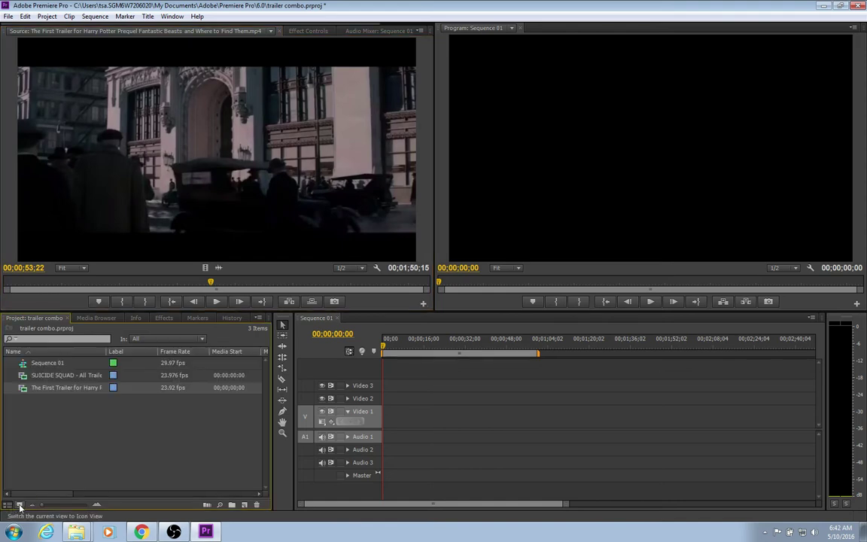
click(21, 505)
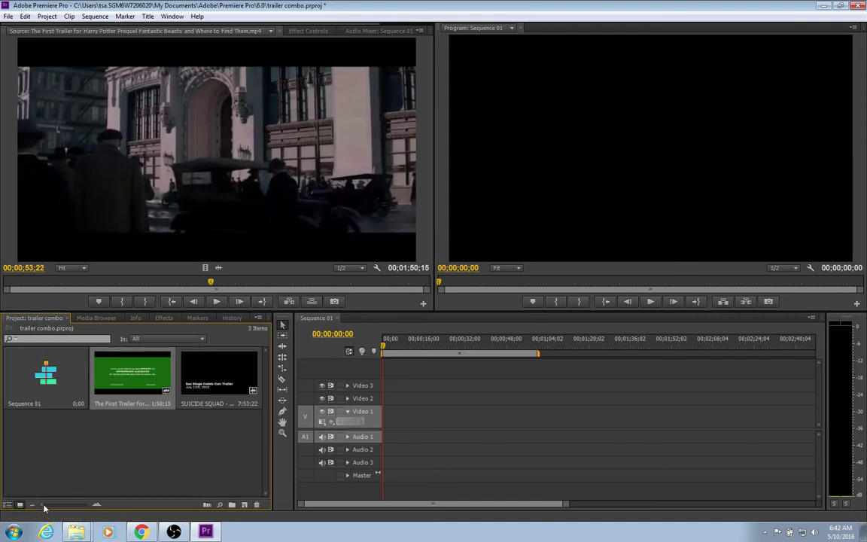
drag(44, 506, 57, 505)
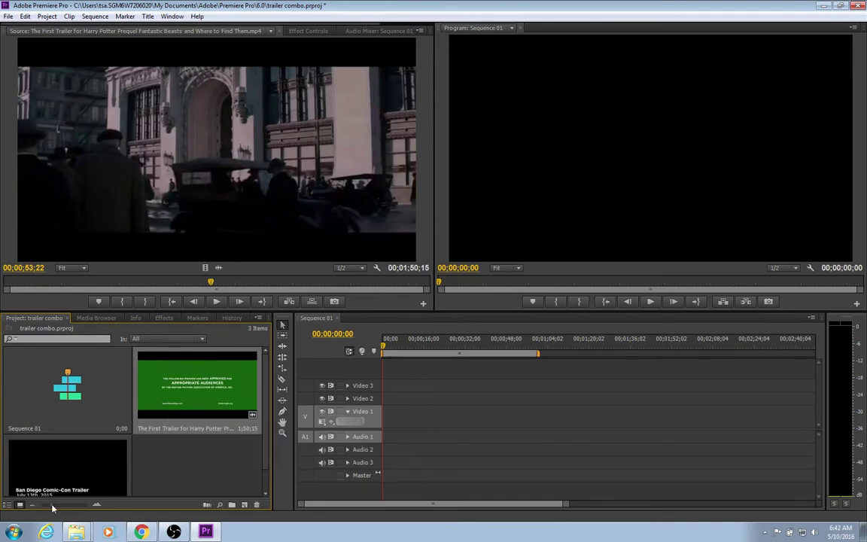
mouse_move(53, 508)
mouse_down()
mouse_move(87, 507)
mouse_move(38, 507)
mouse_up()
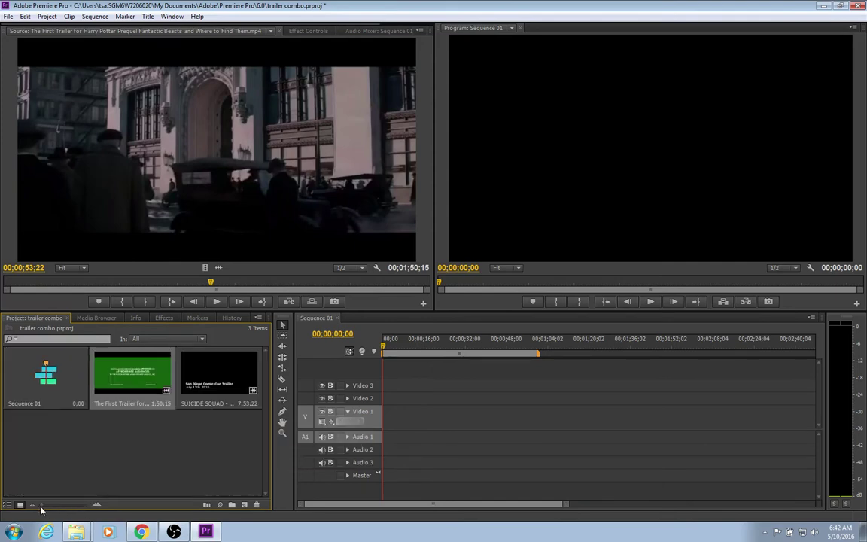
click(220, 506)
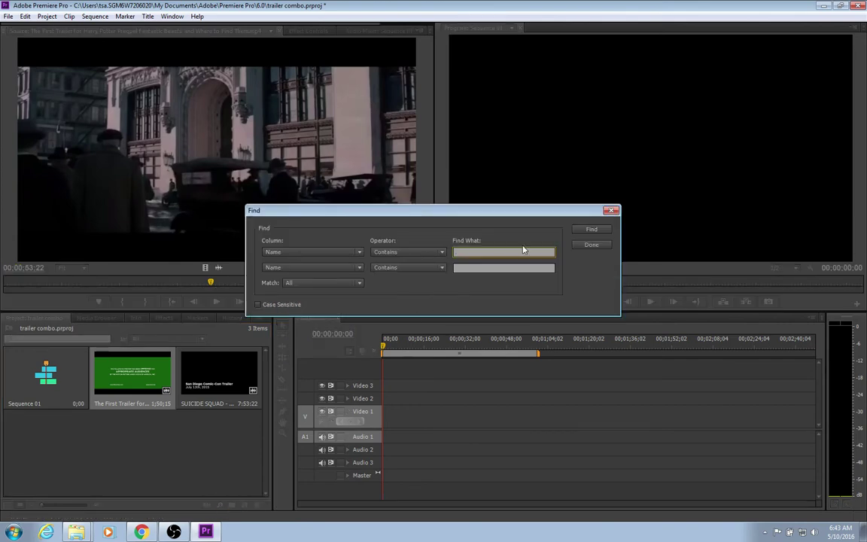
click(612, 210)
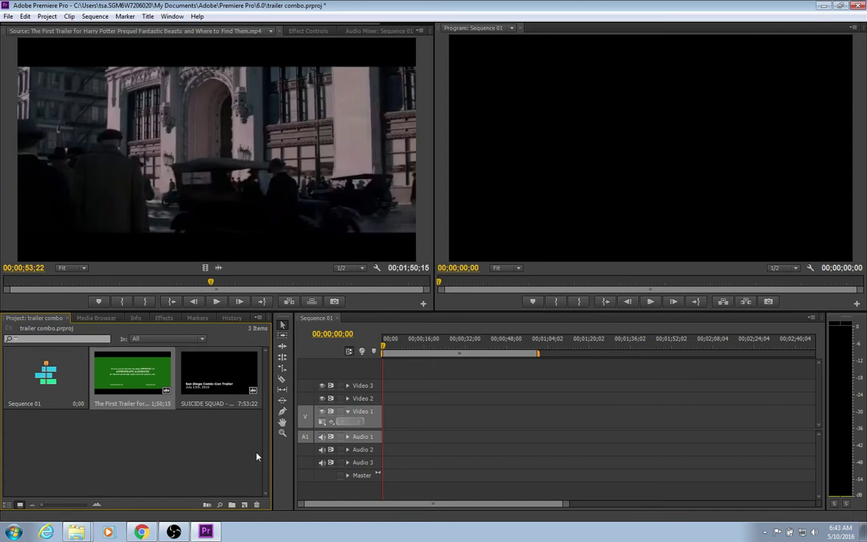
click(244, 505)
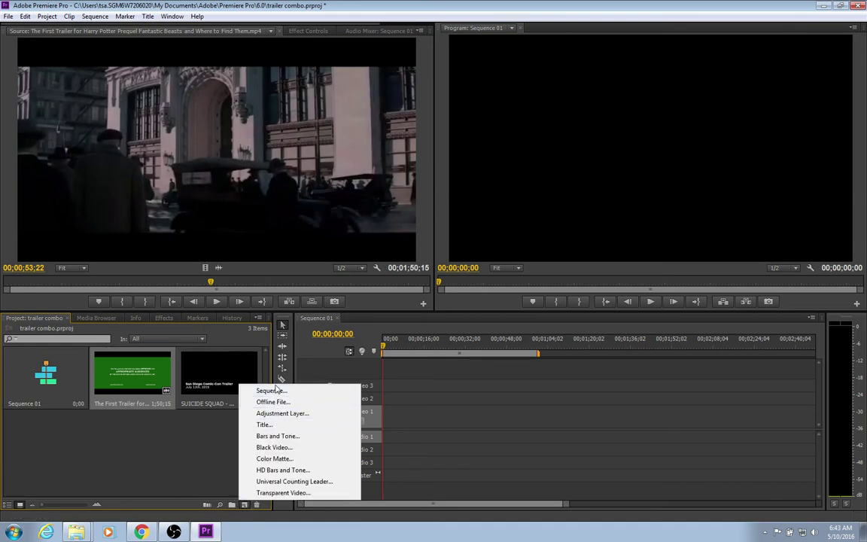
click(223, 451)
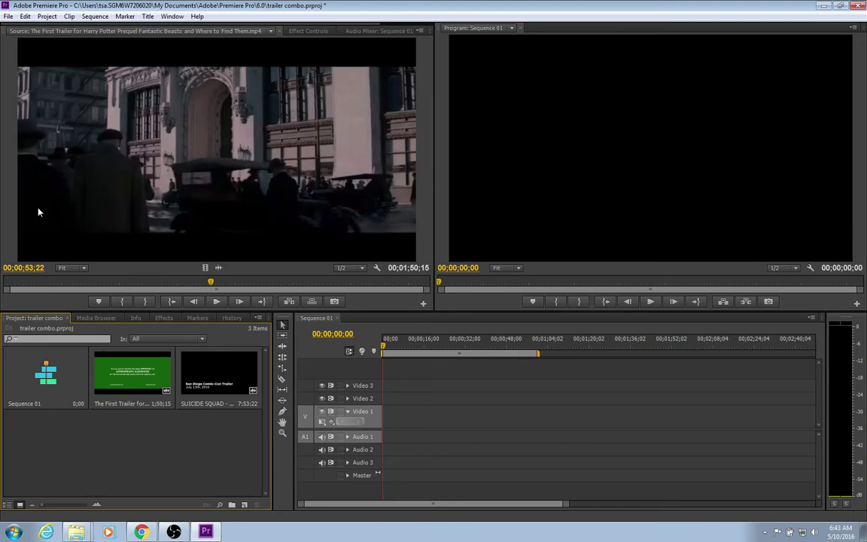
- Move the Source Monitor playhead of the Fantastic Beasts trailer to timecode 00;00;20;00
click(22, 268)
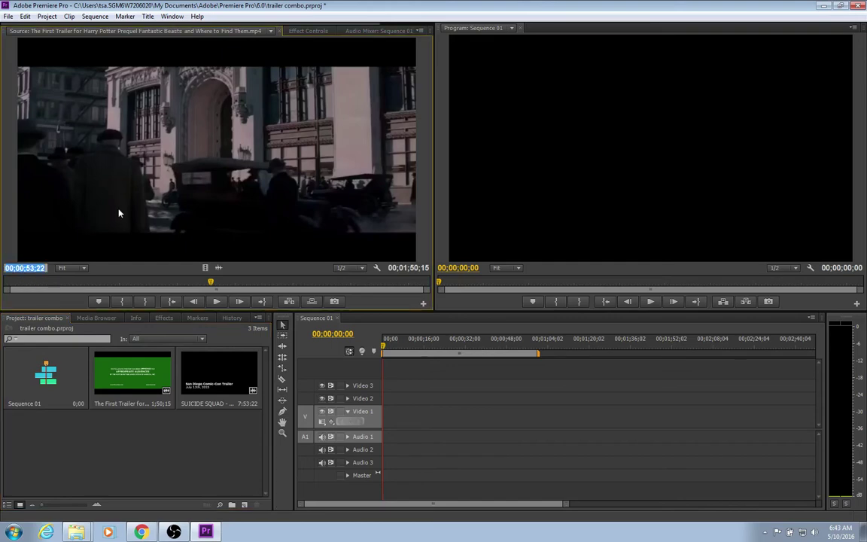
text(20)
key(BackSpace)
key(BackSpace)
text(0)
text(:)
text(20)
text(:00)
key(Return)
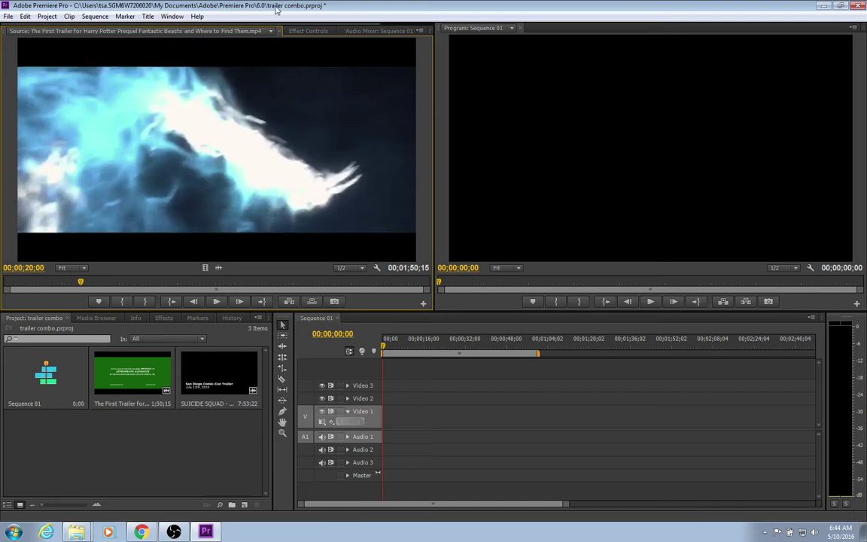
- Maximize the Source Monitor frame and restore it to its normal size
click(172, 16)
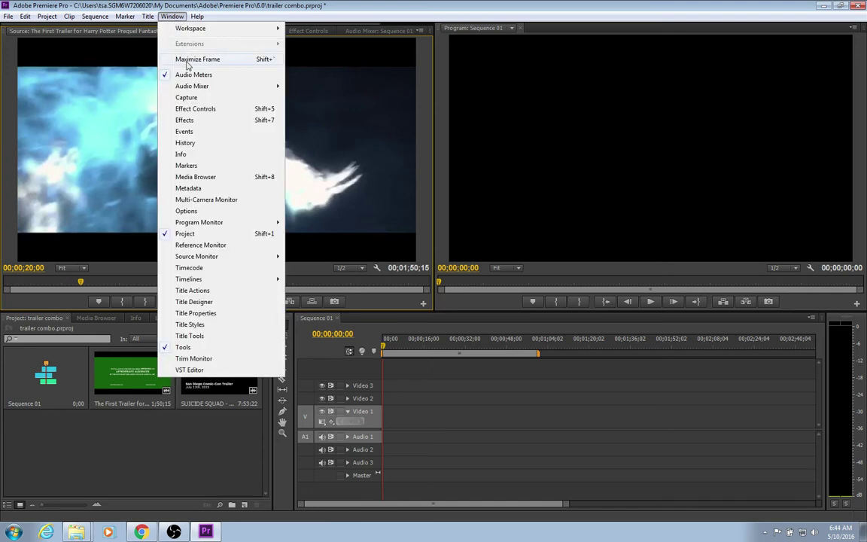
click(189, 60)
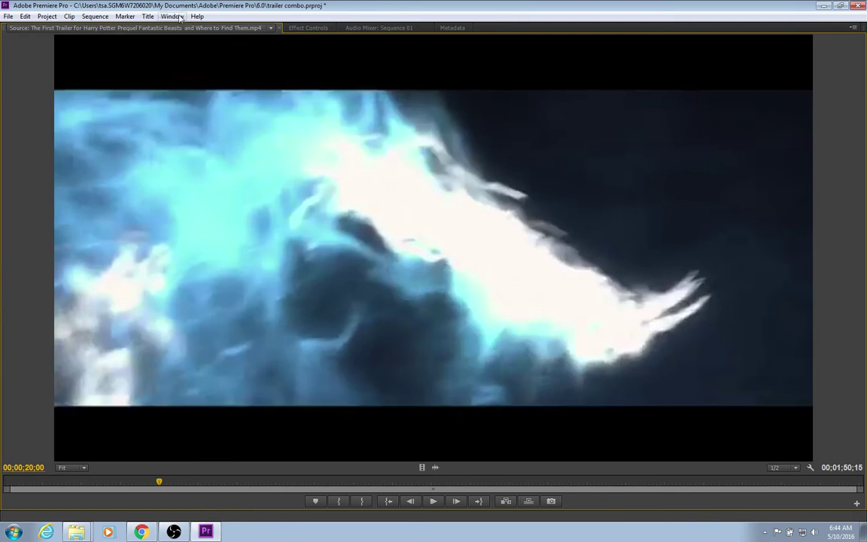
click(181, 17)
click(190, 60)
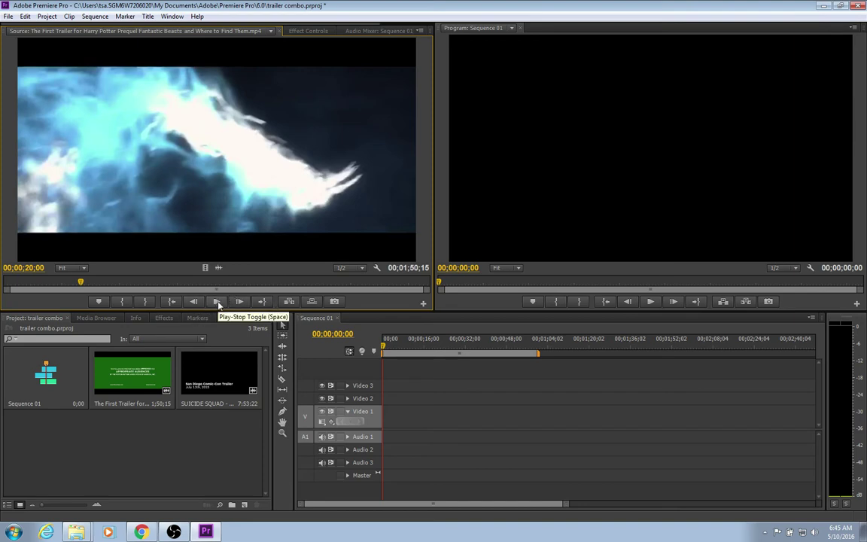
- Export the current Source Monitor frame as a BMP still, choosing the Videos library as the destination folder
click(334, 301)
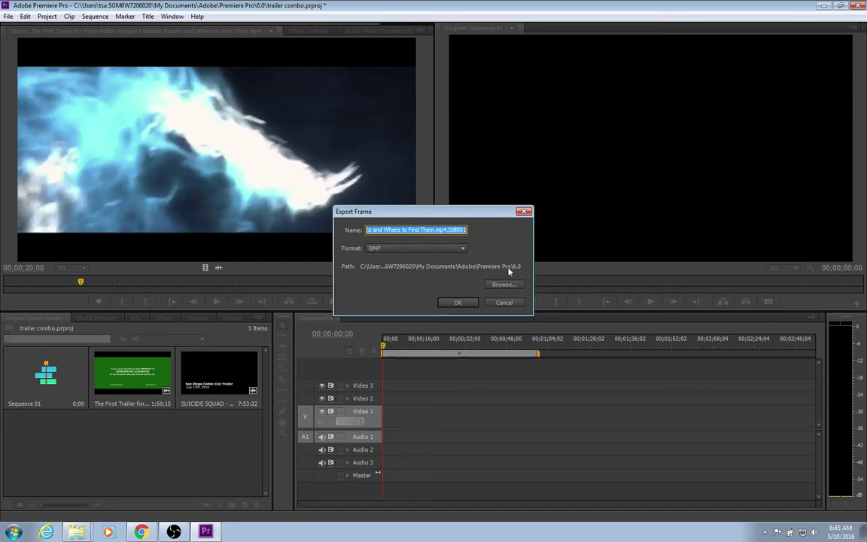
click(501, 284)
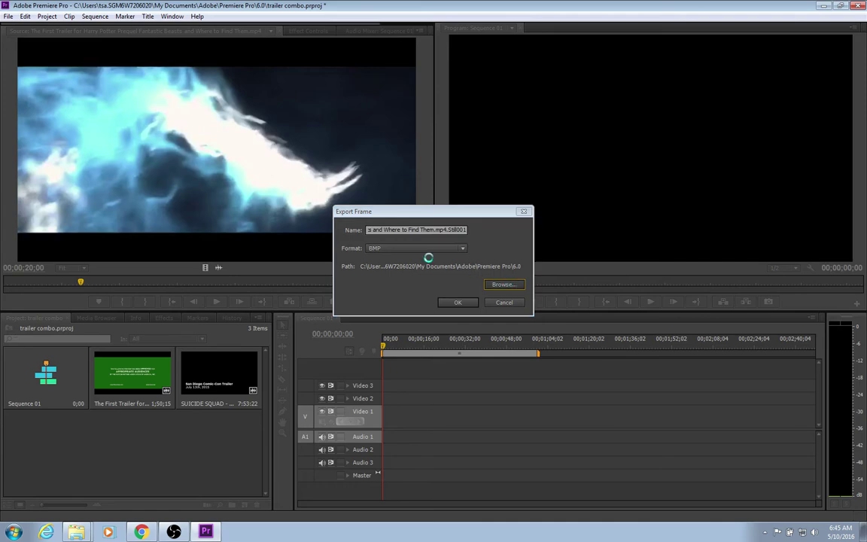
click(372, 374)
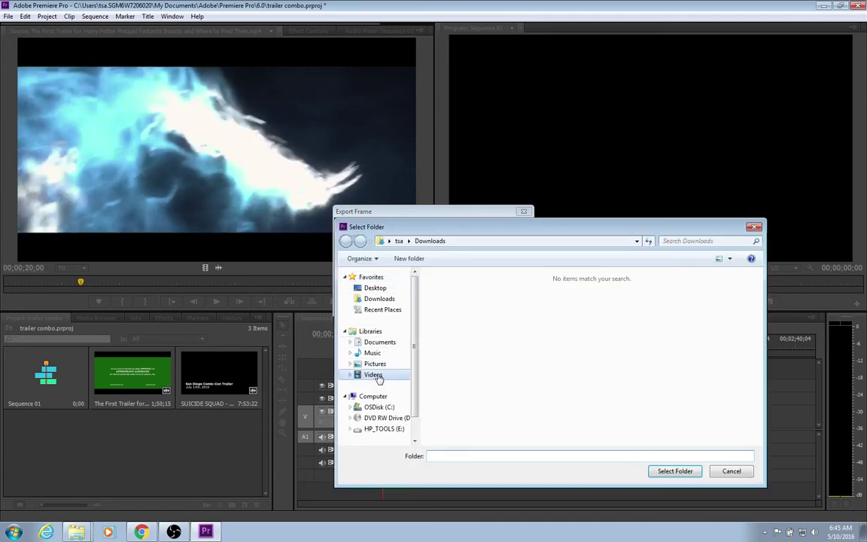
click(674, 472)
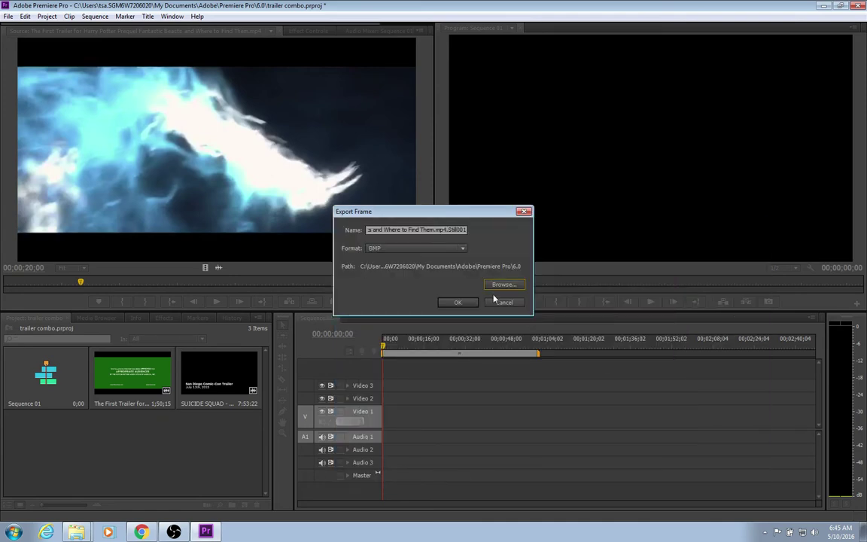
click(466, 304)
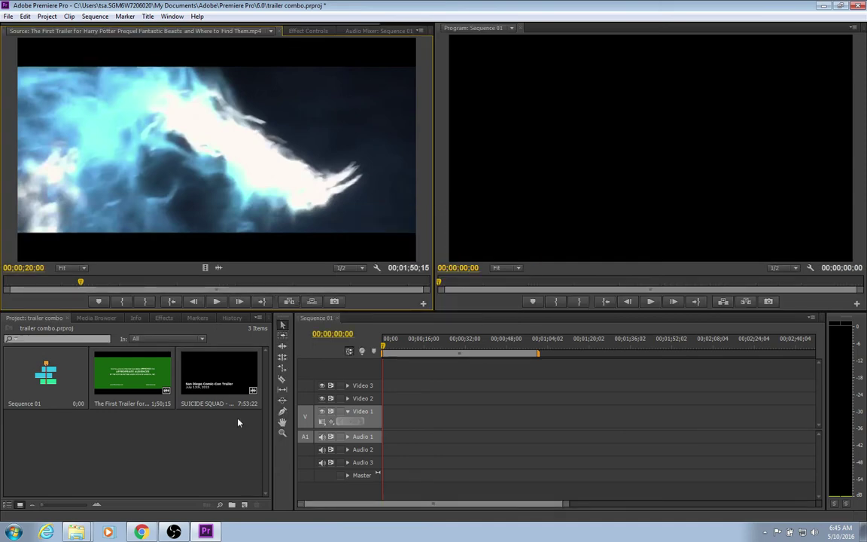
- Try to import the exported still, filtering for Bitmap files and browsing the Videos, Pictures and Music libraries
right_click(113, 440)
click(151, 481)
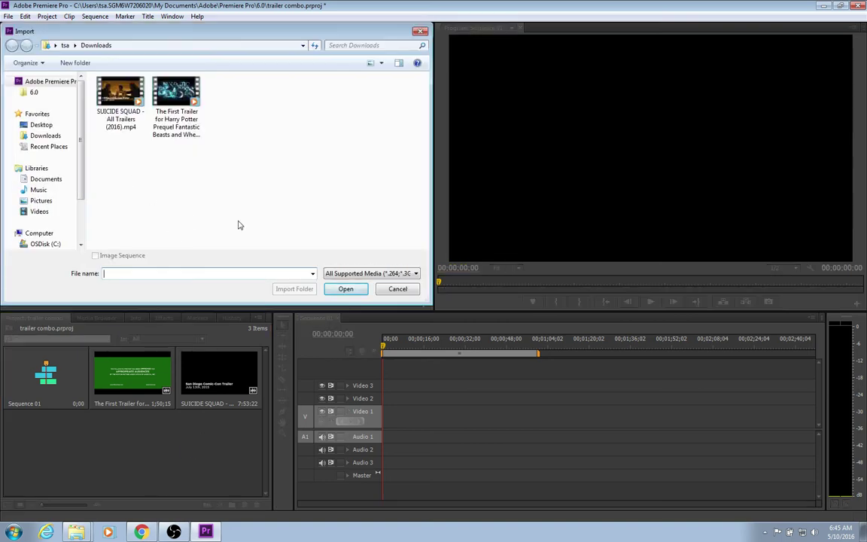
click(414, 275)
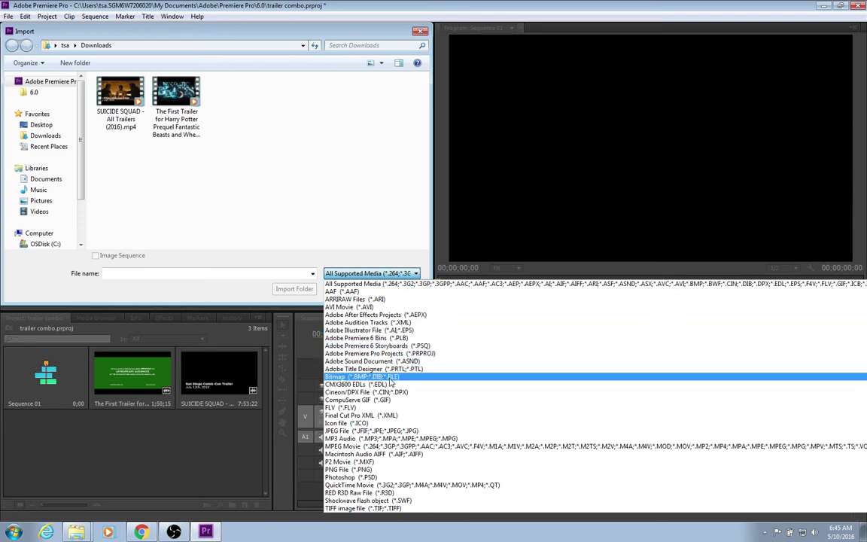
click(390, 379)
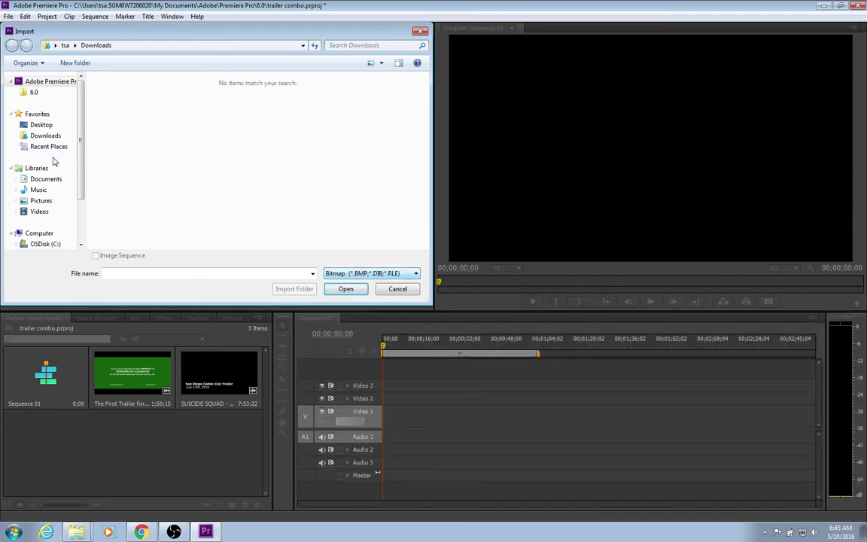
click(41, 211)
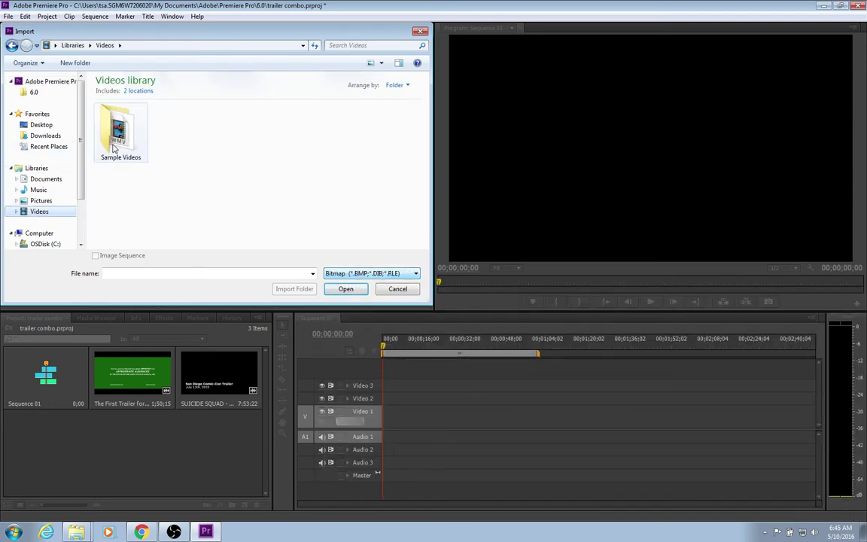
click(42, 201)
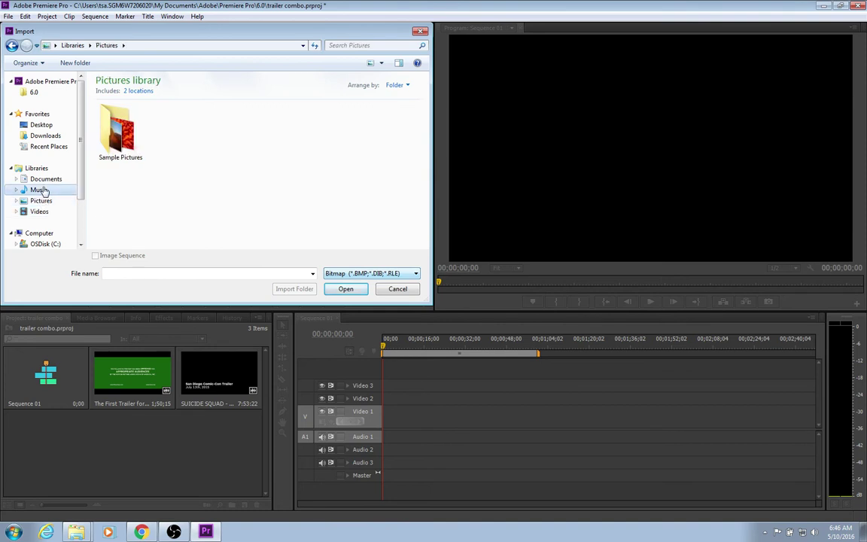
click(41, 189)
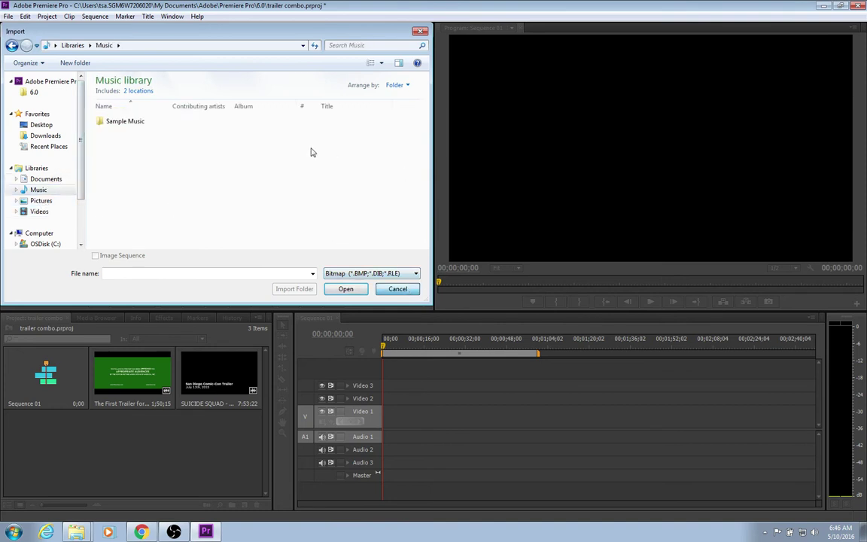
key(Escape)
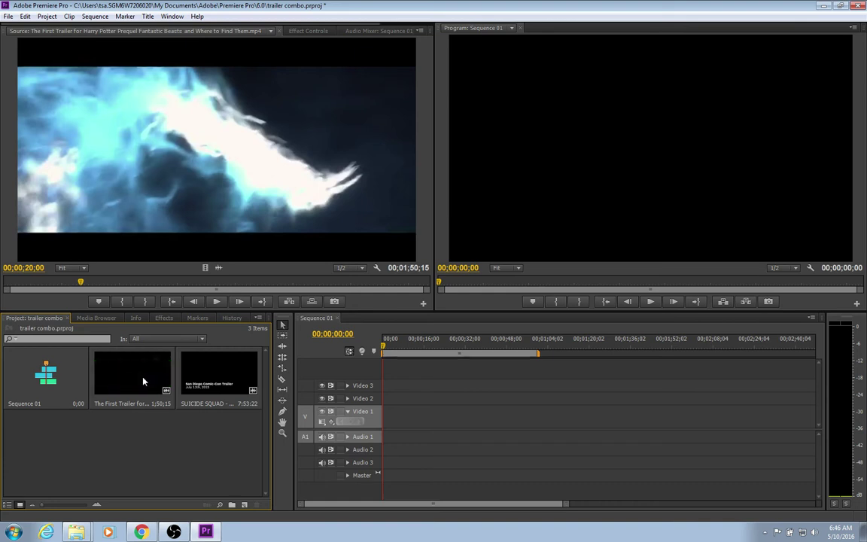
- Create a new sequence from the Fantastic Beasts trailer clip in the project
drag(43, 505, 60, 508)
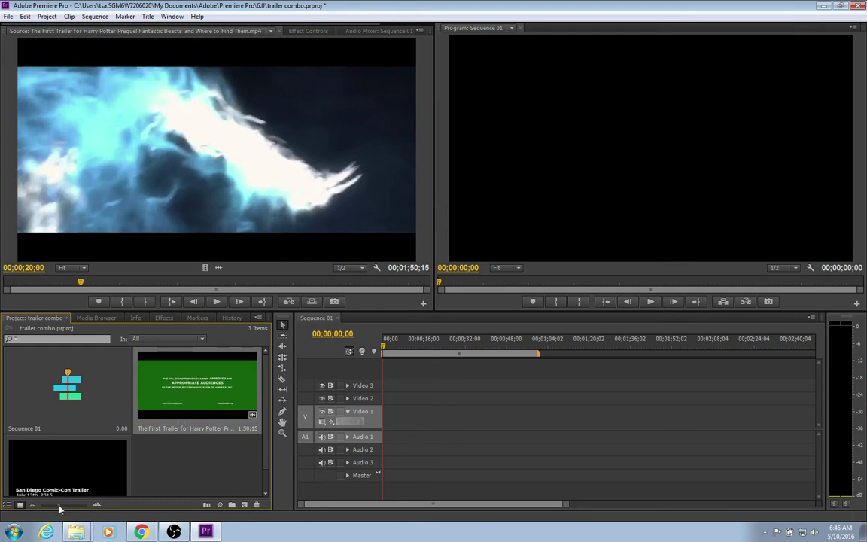
drag(60, 510, 87, 509)
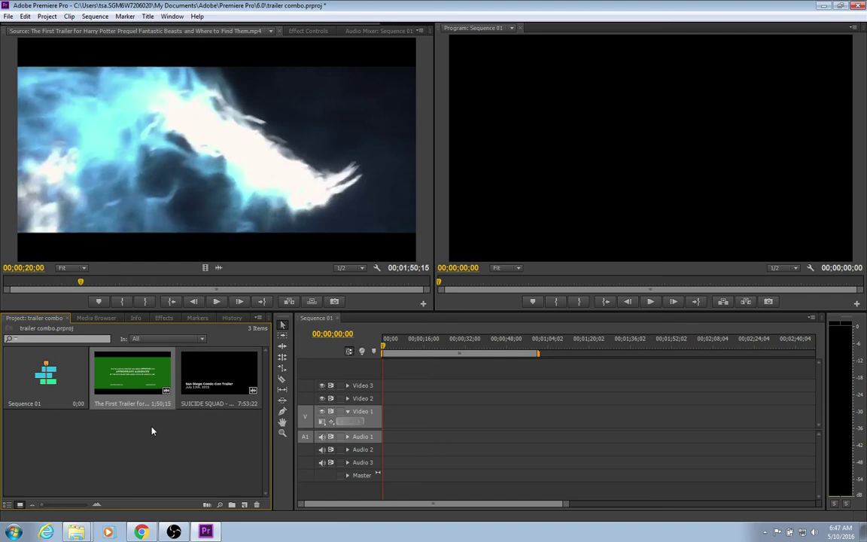
right_click(128, 376)
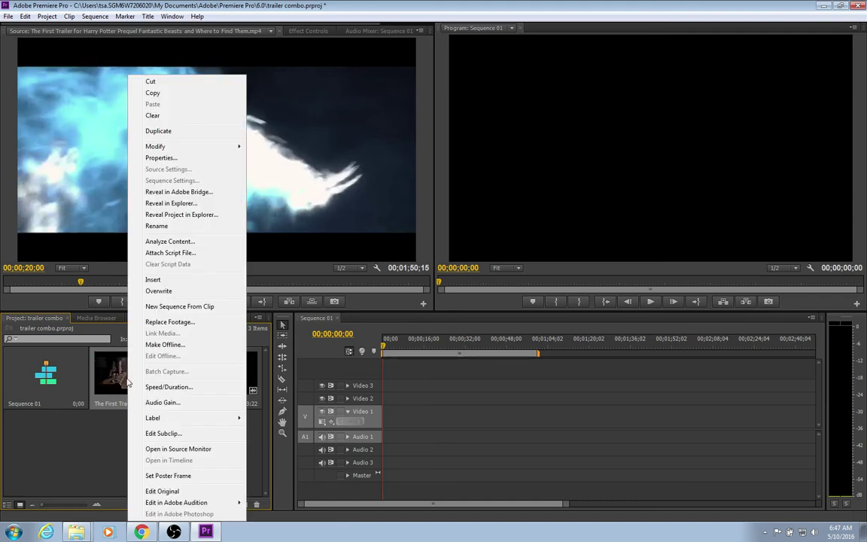
click(181, 309)
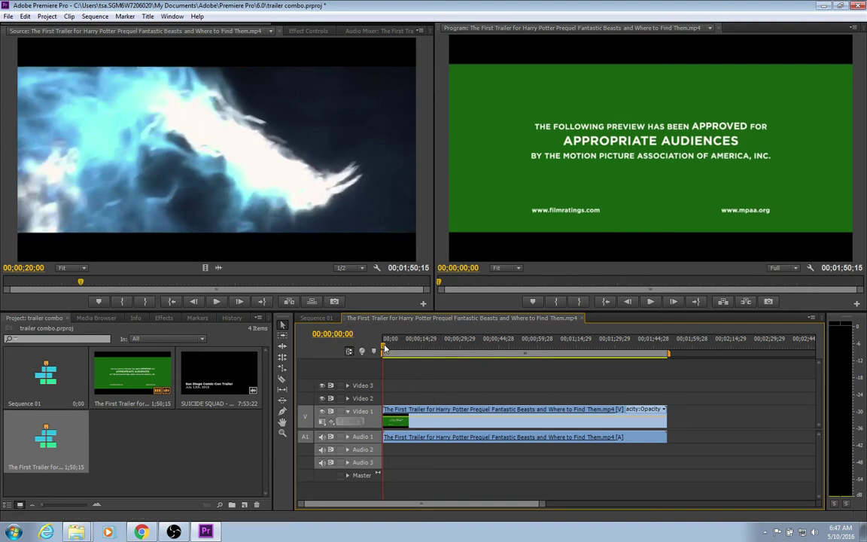
- Scrub the new sequence to about 00;00;20;23 and back to the start, and switch the Video 1 track output off and on again
drag(384, 345, 388, 346)
drag(387, 346, 436, 346)
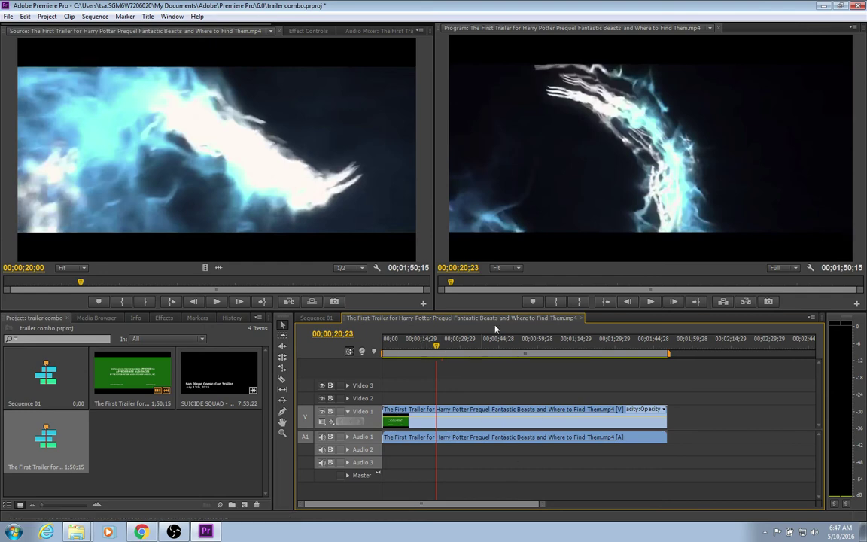
drag(438, 342, 383, 347)
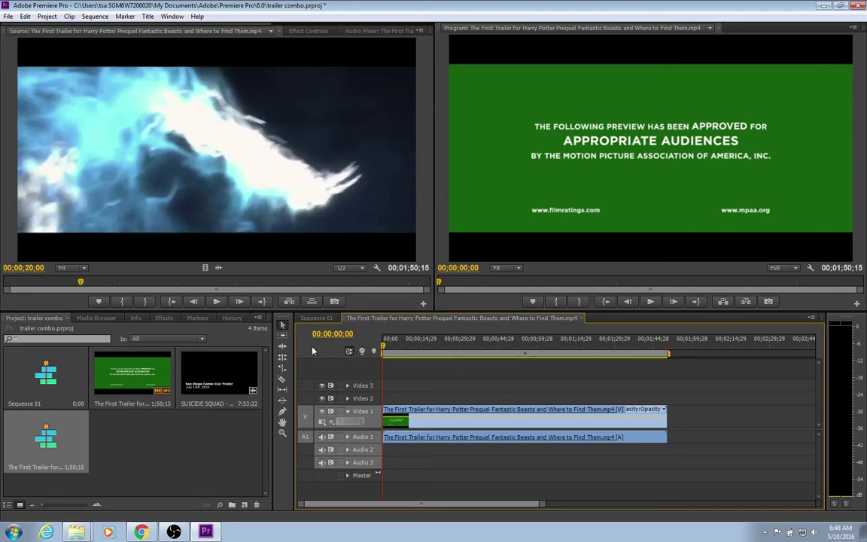
click(322, 412)
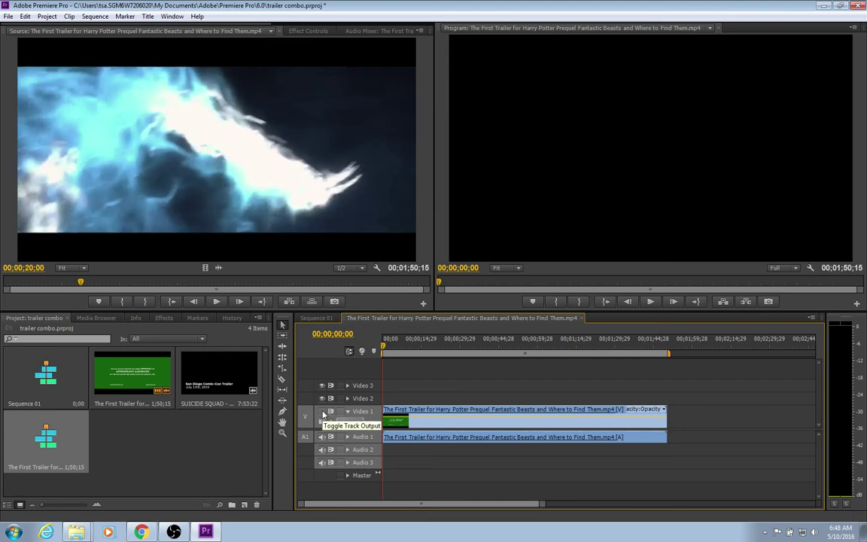
click(323, 412)
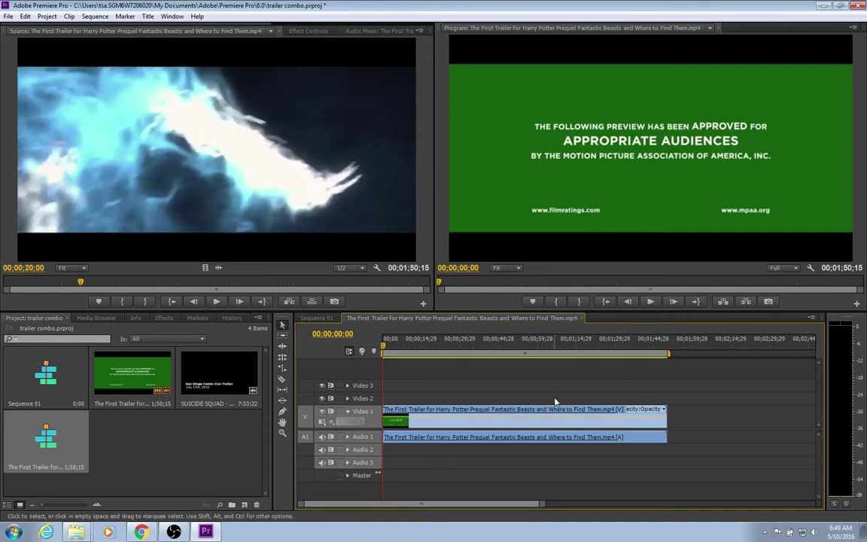
- Try the Show Head and Tail display style on the Video 1 track and settle on Show Name Only
click(324, 423)
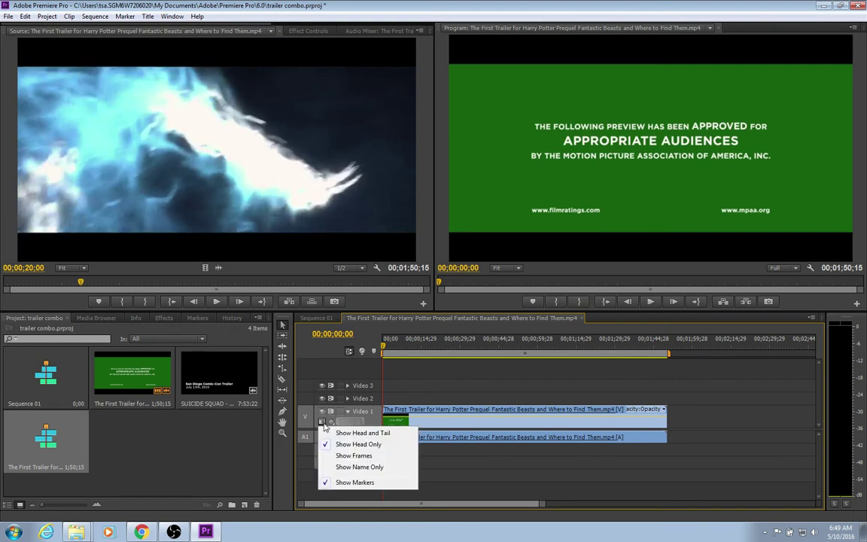
click(364, 434)
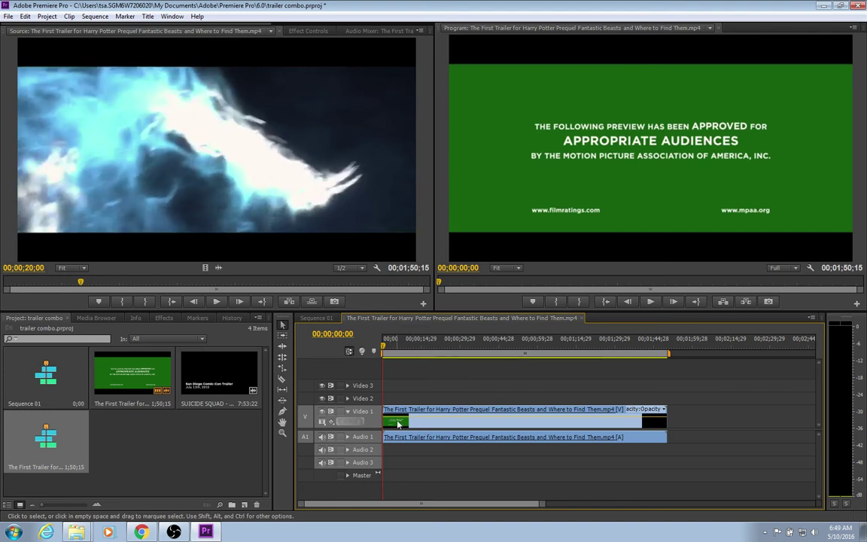
click(323, 422)
click(368, 467)
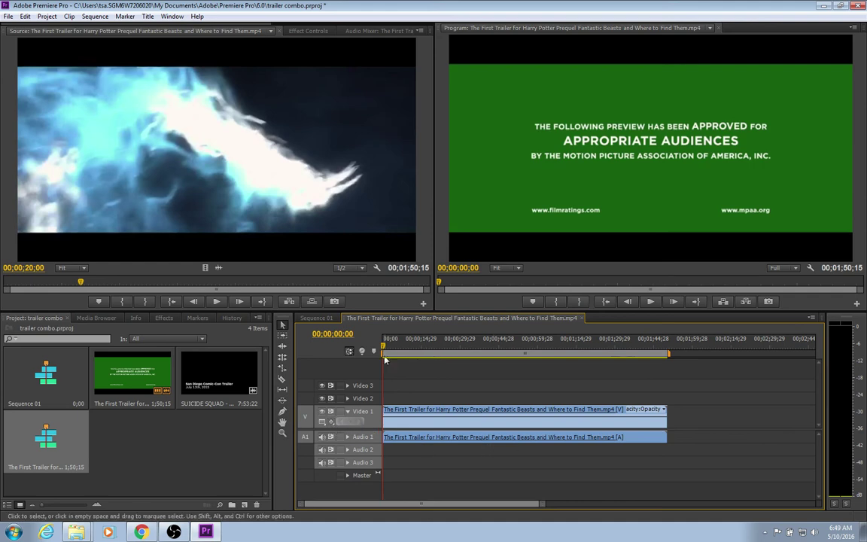
- Add keyframes to the trailer clip on Video 1 at about 00;00;33;11 and 00;00;51;15
click(441, 346)
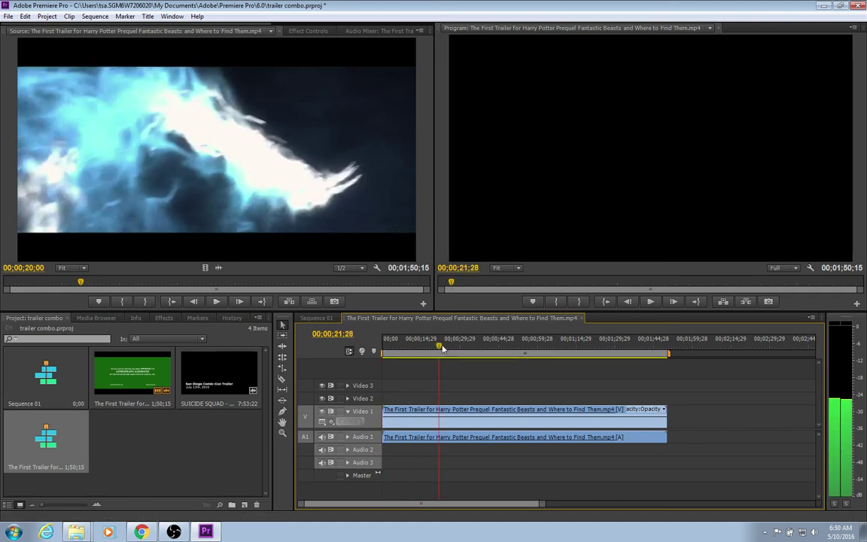
drag(442, 348, 468, 346)
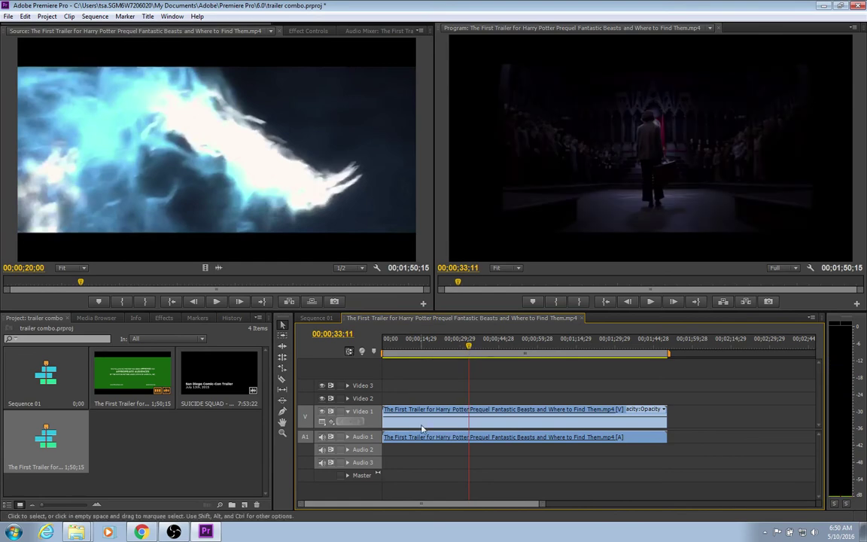
click(351, 423)
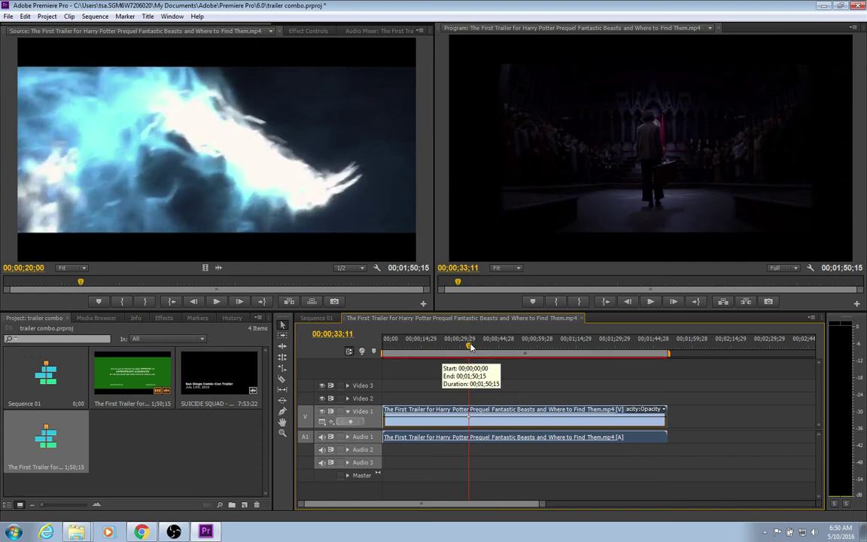
click(357, 422)
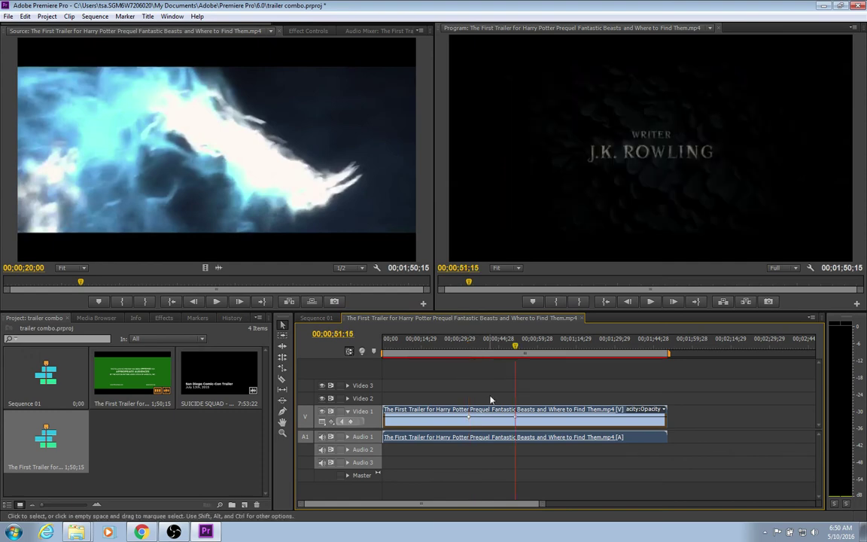
- Keep Show Keyframes active on Video 1, step back and forth between the two keyframes, and remove the one at 00;00;33;11
click(333, 425)
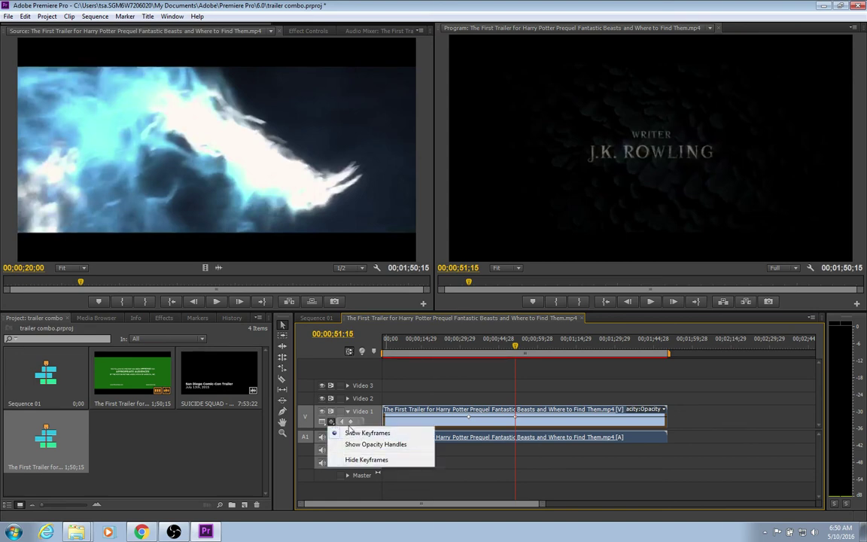
click(335, 431)
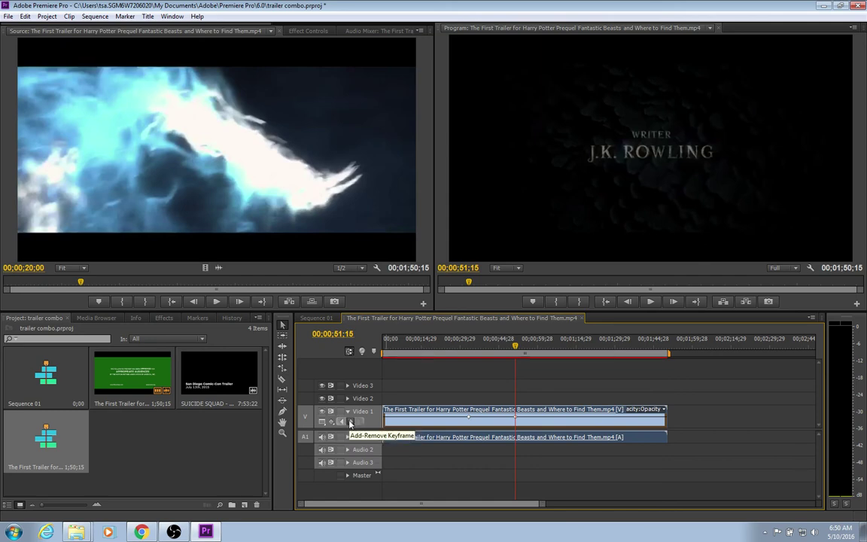
click(340, 422)
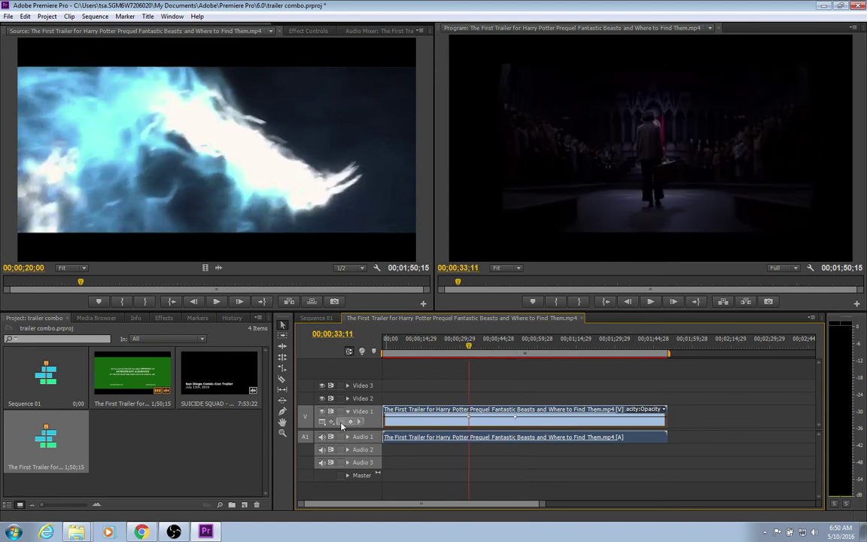
click(361, 424)
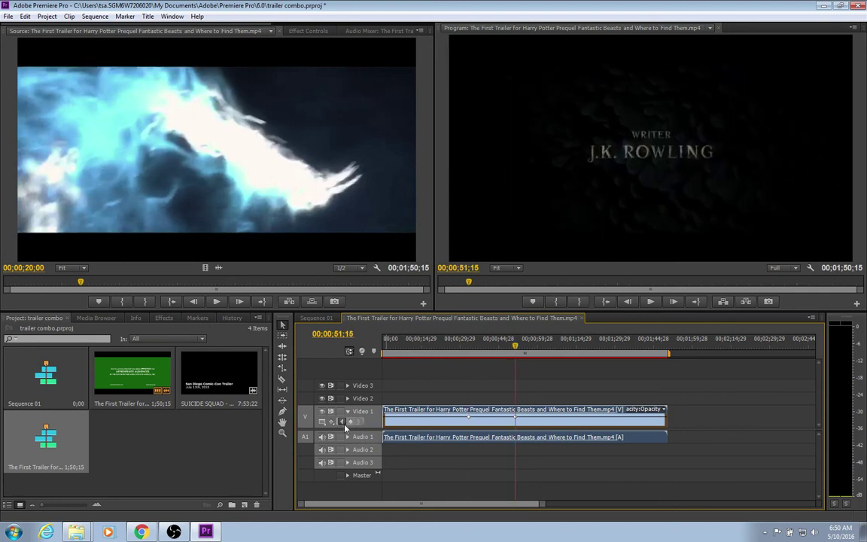
click(343, 422)
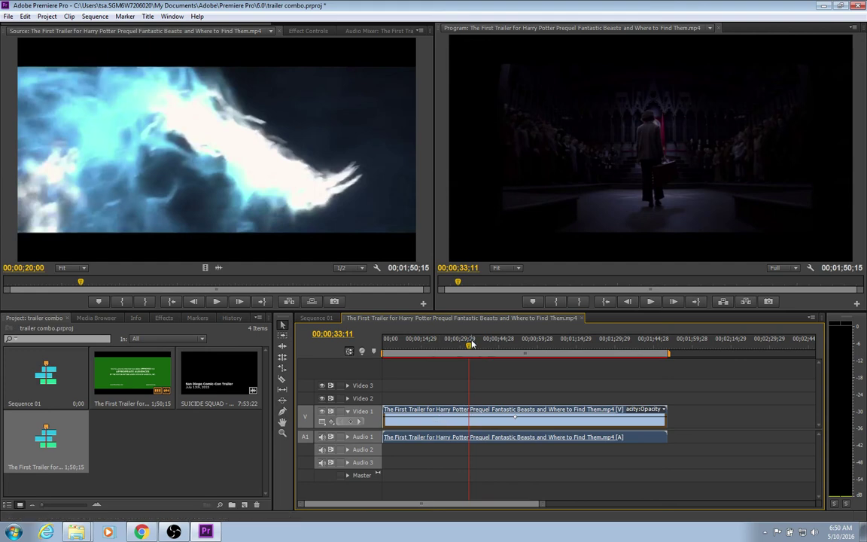
- Return the playhead to the sequence start and append the SUICIDE SQUAD trailer right after the Harry Potter prequel clip on Video 1
drag(470, 346, 466, 347)
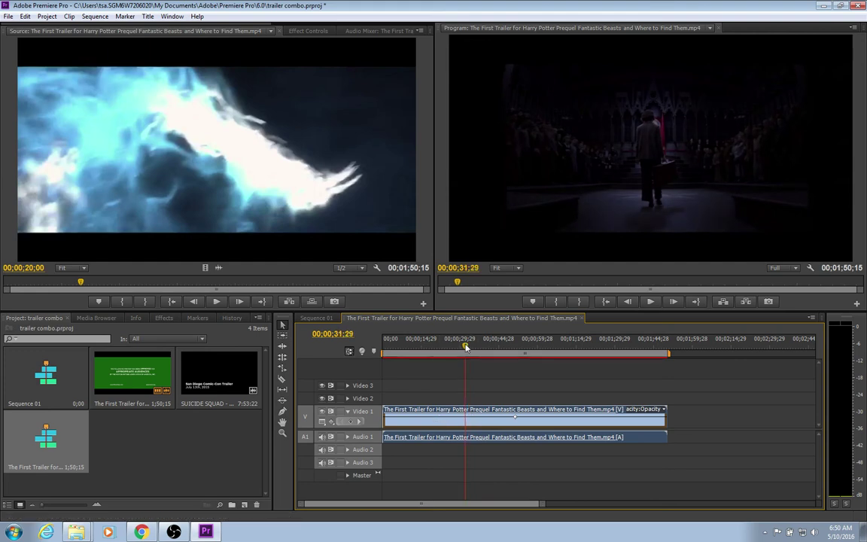
key(Home)
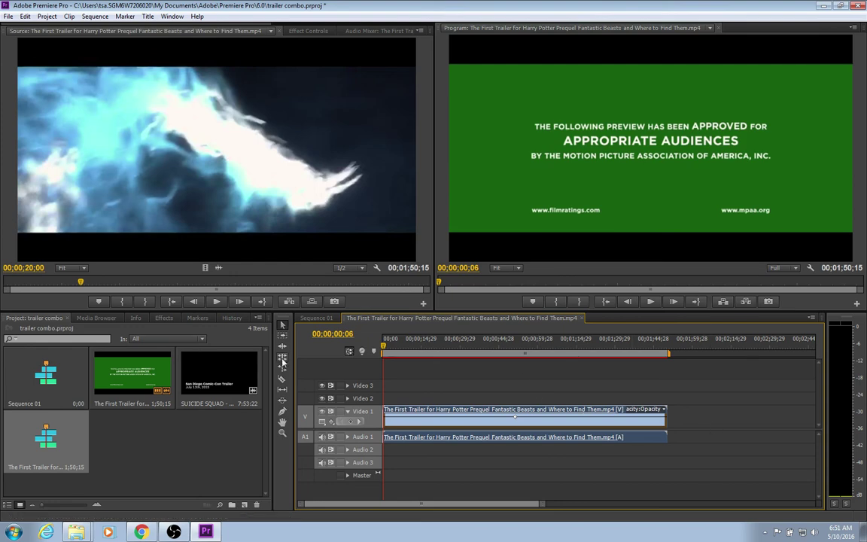
click(217, 377)
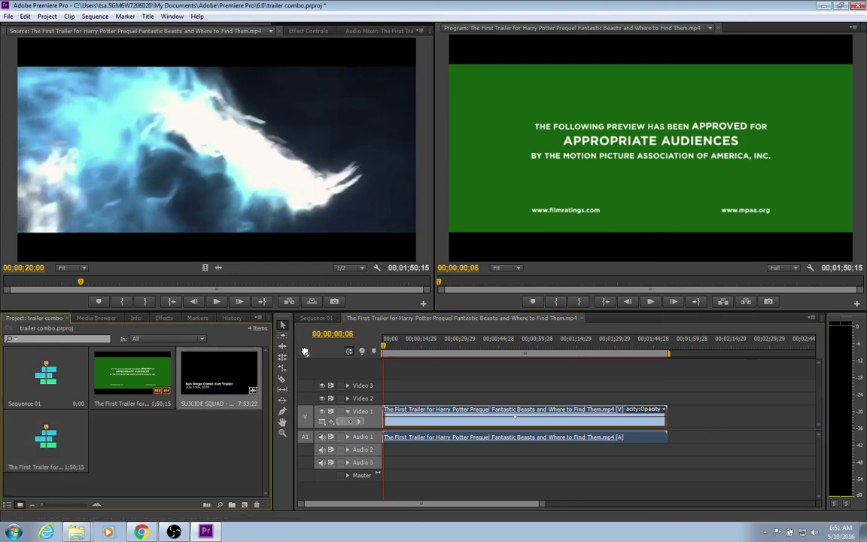
drag(525, 357, 677, 418)
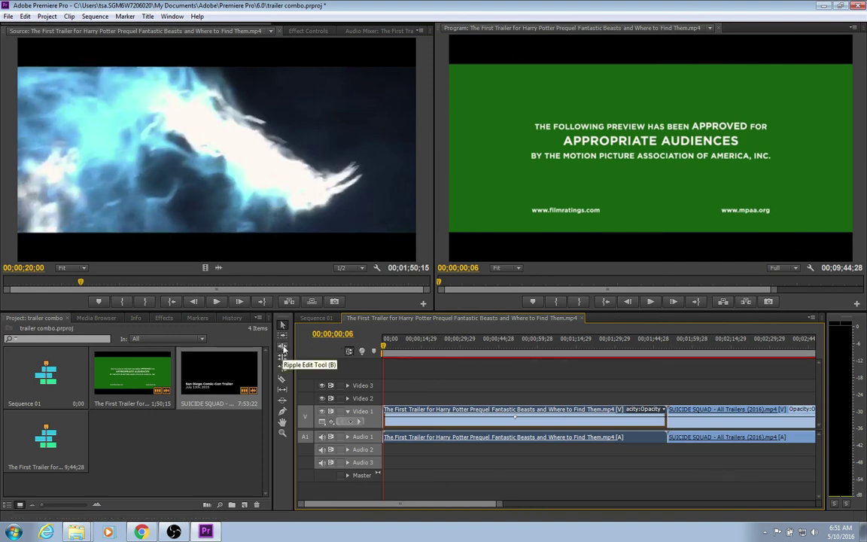
- Try to ripple-trim the start of the SUICIDE SQUAD clip with the Ripple Edit tool, then return to the Selection tool and deselect the edit point
click(283, 347)
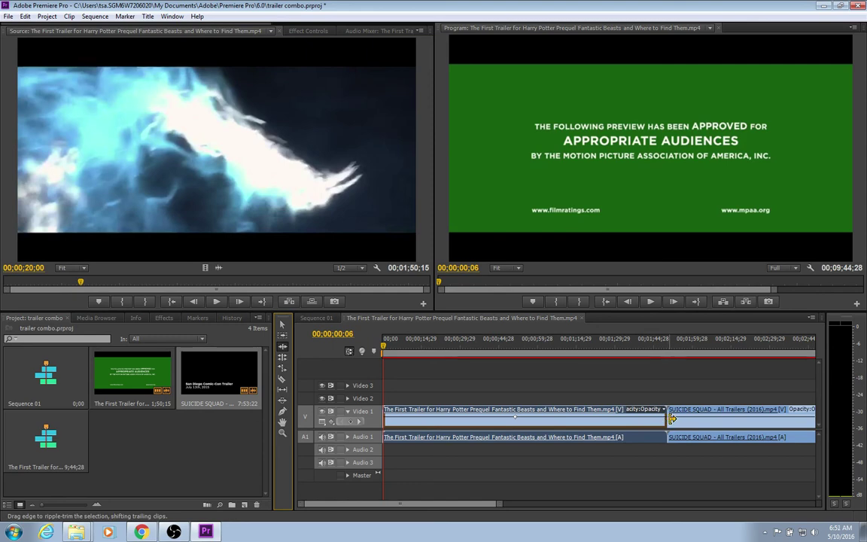
drag(672, 418, 726, 421)
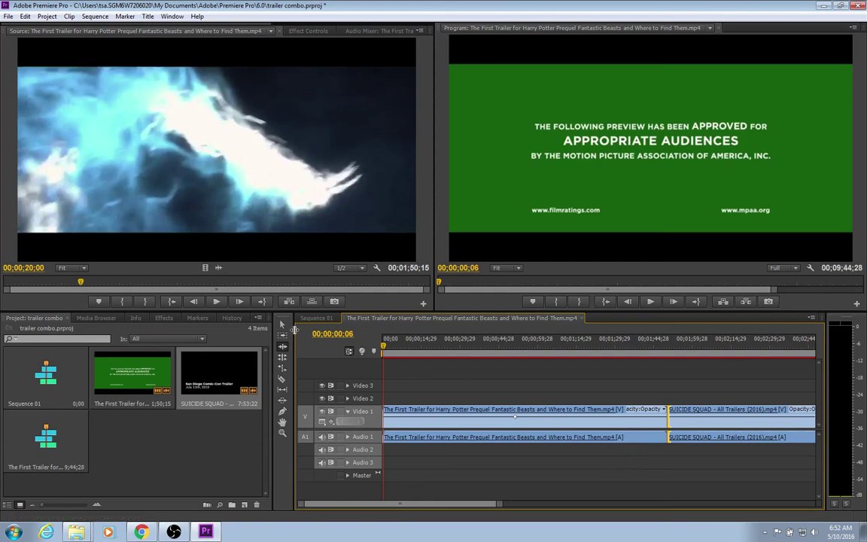
click(283, 324)
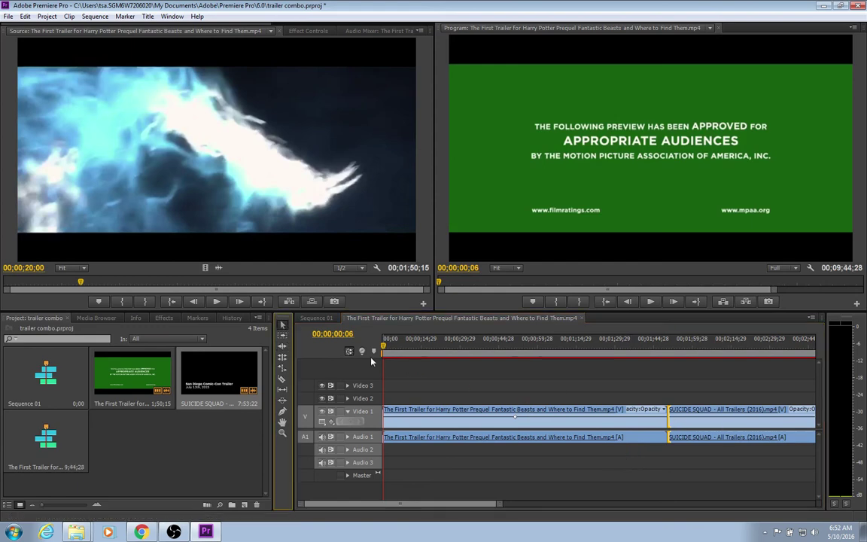
click(675, 392)
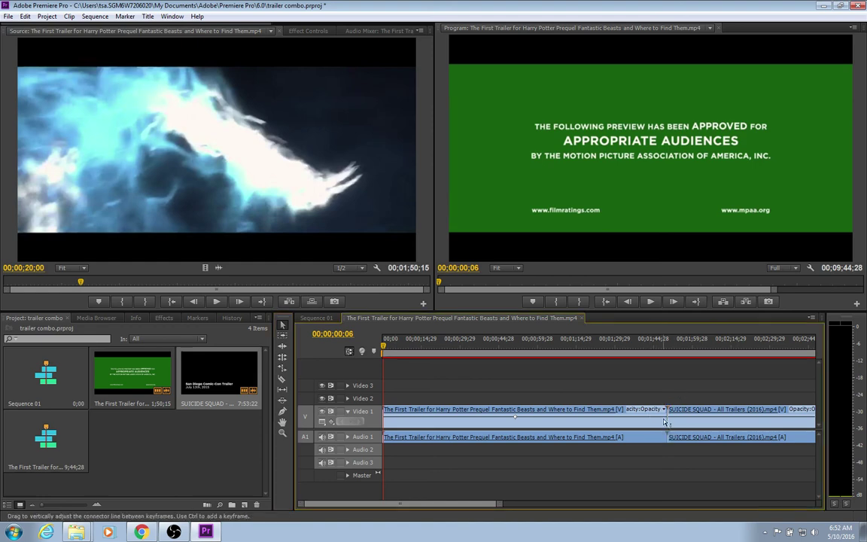
- Trim about 18 seconds off the start of the SUICIDE SQUAD clip, leaving a gap after the first trailer
drag(676, 420, 713, 421)
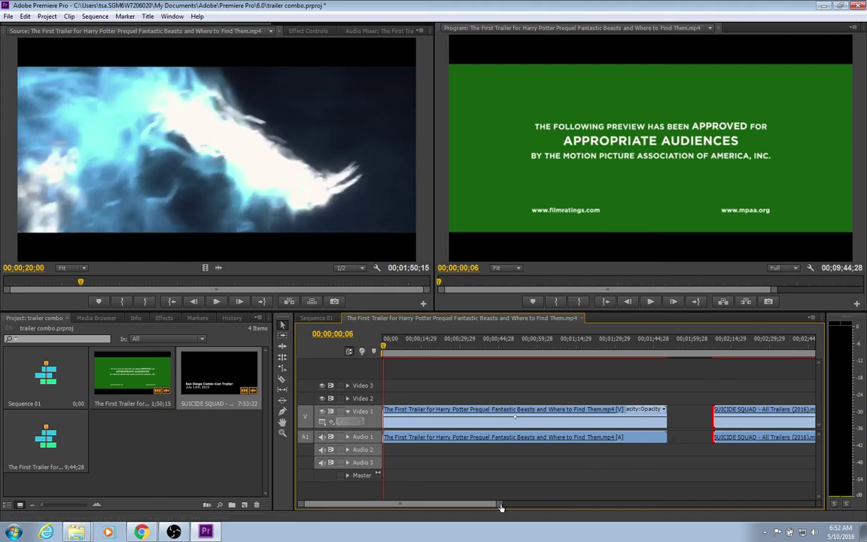
drag(501, 507, 492, 507)
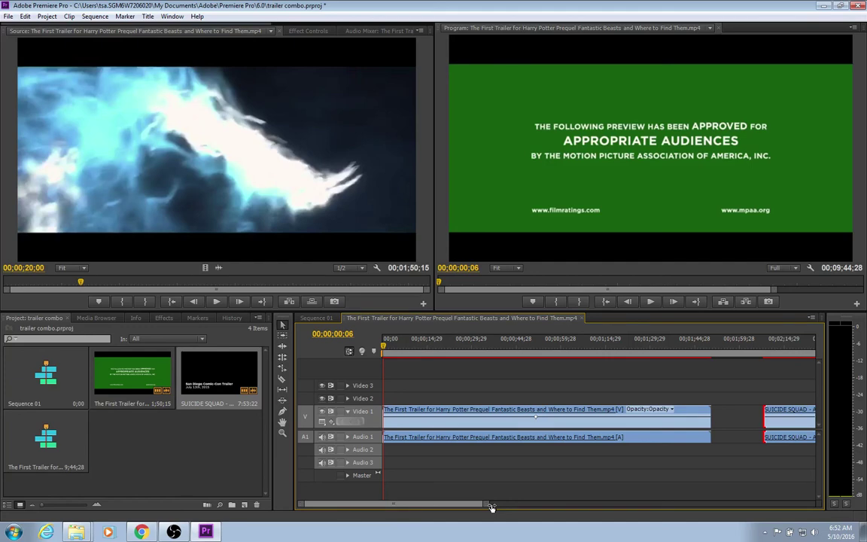
drag(491, 507, 518, 507)
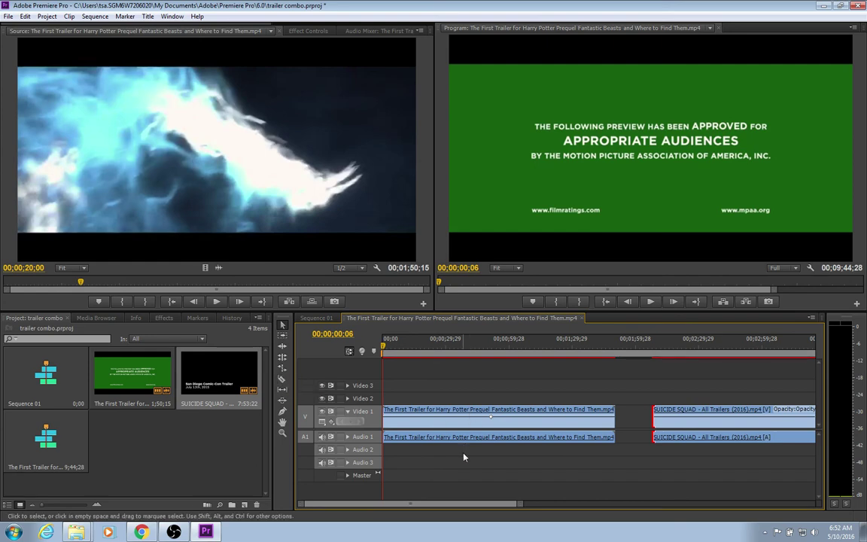
- Split the Harry Potter prequel clip with the Razor tool at about 00;00;29;29 and activate the Rolling Edit tool
click(282, 378)
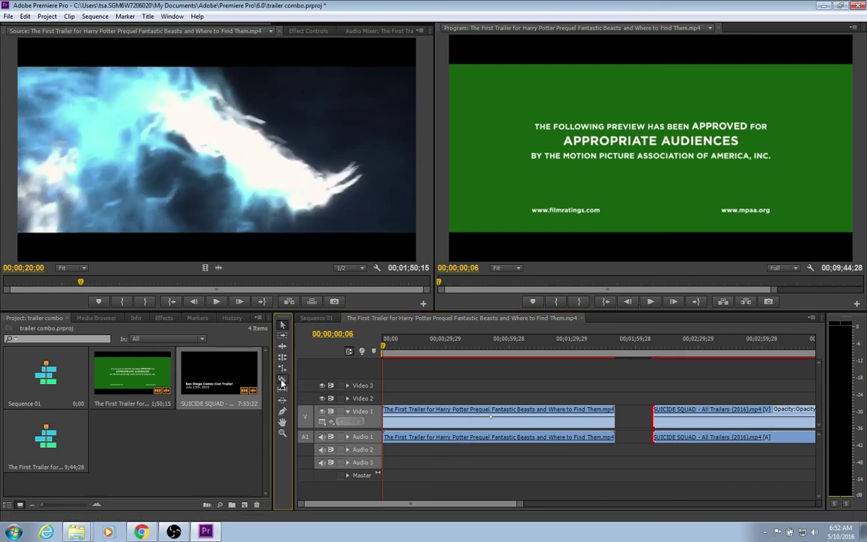
click(445, 416)
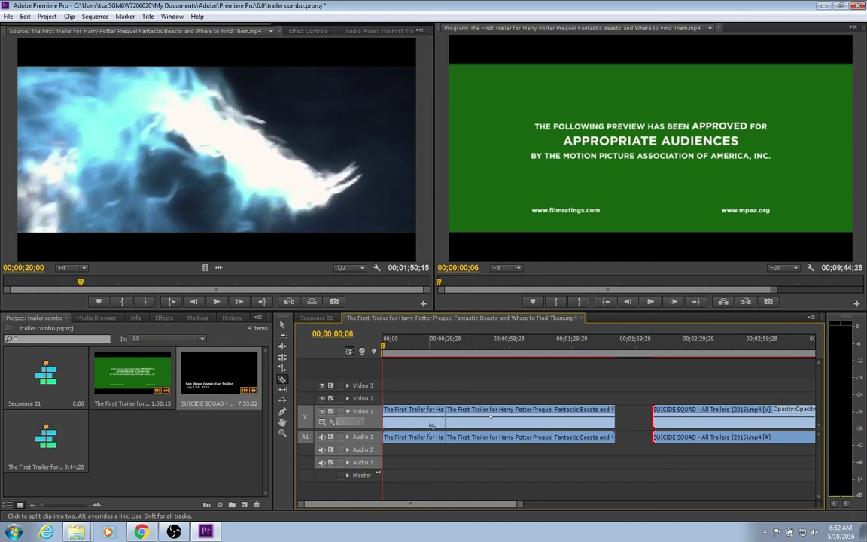
click(283, 359)
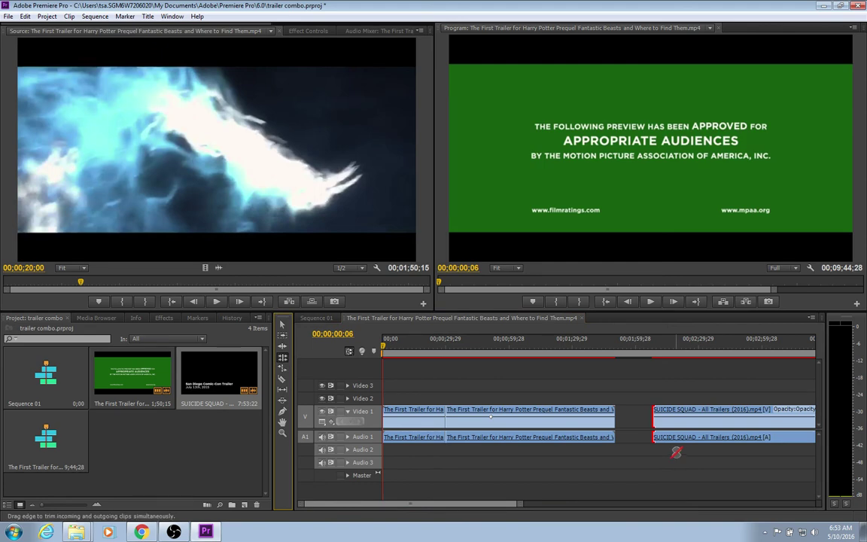